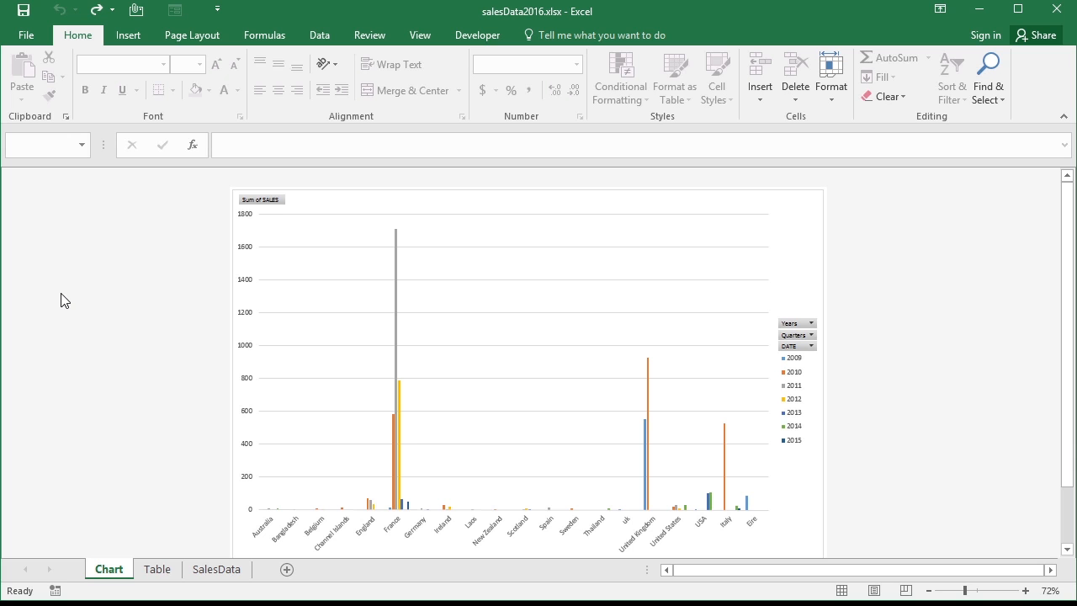
- Rearrange the pivot chart with Years on the axis, Quarters as legend and Country as report filter, removing the DATE field
click(796, 213)
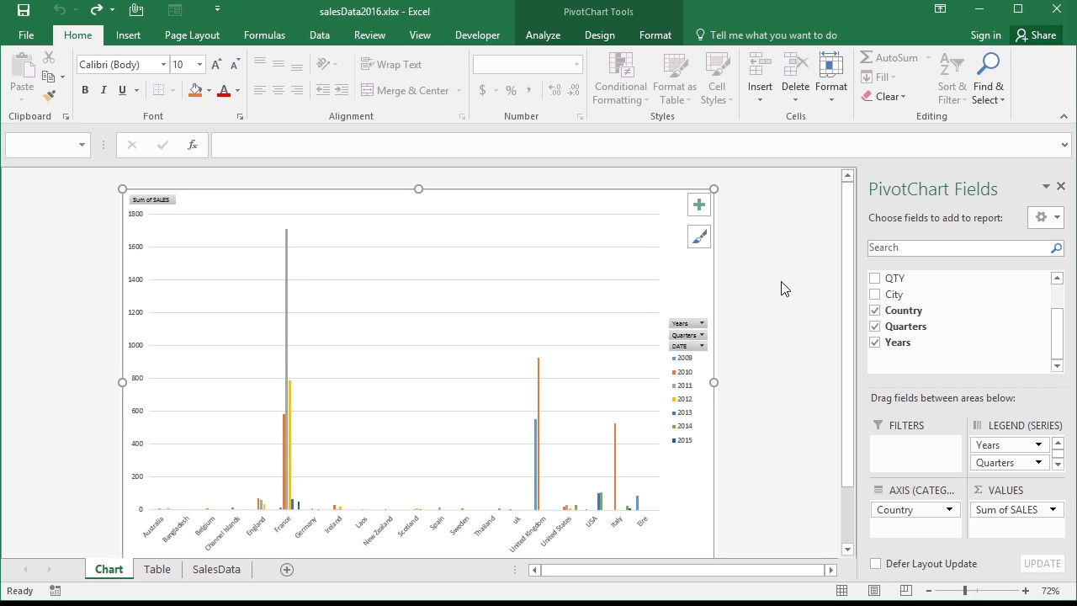
drag(875, 510, 965, 312)
drag(989, 445, 911, 513)
drag(1002, 462, 1011, 311)
drag(844, 346, 845, 407)
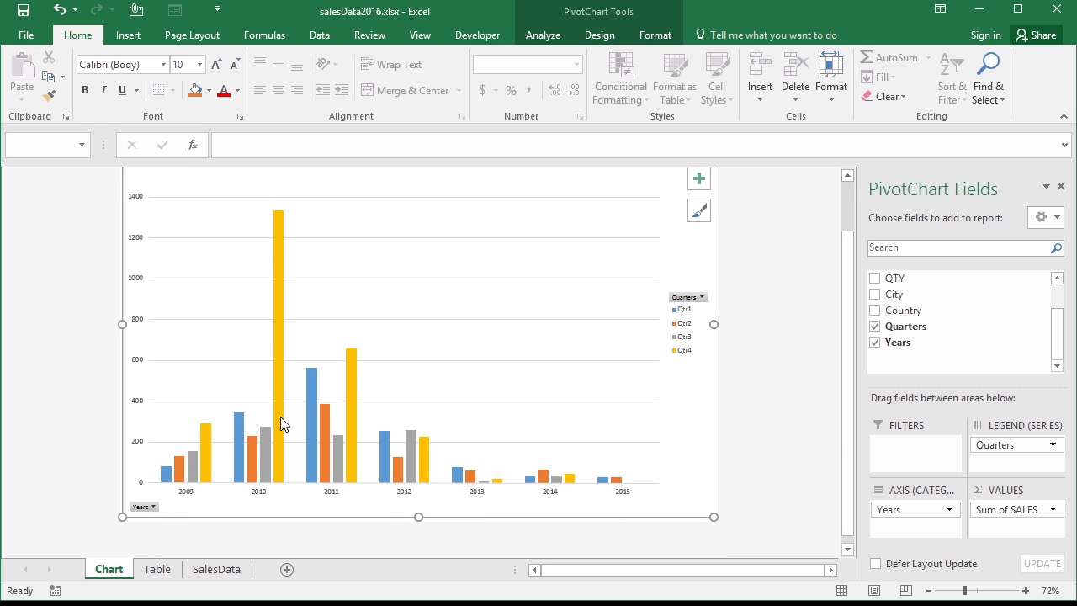
mouse_move(281, 417)
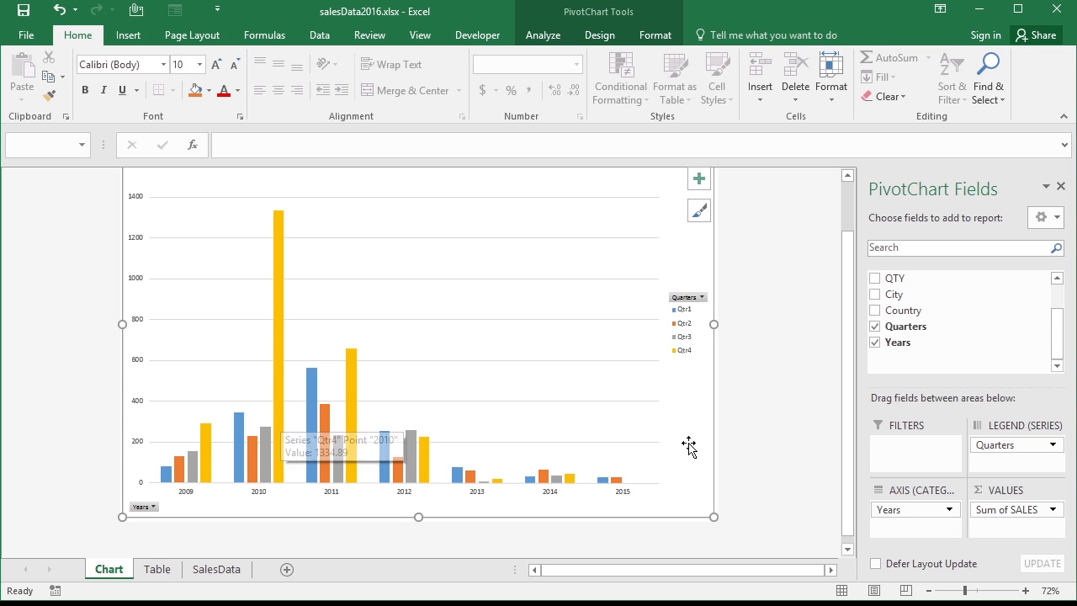
drag(850, 442, 848, 399)
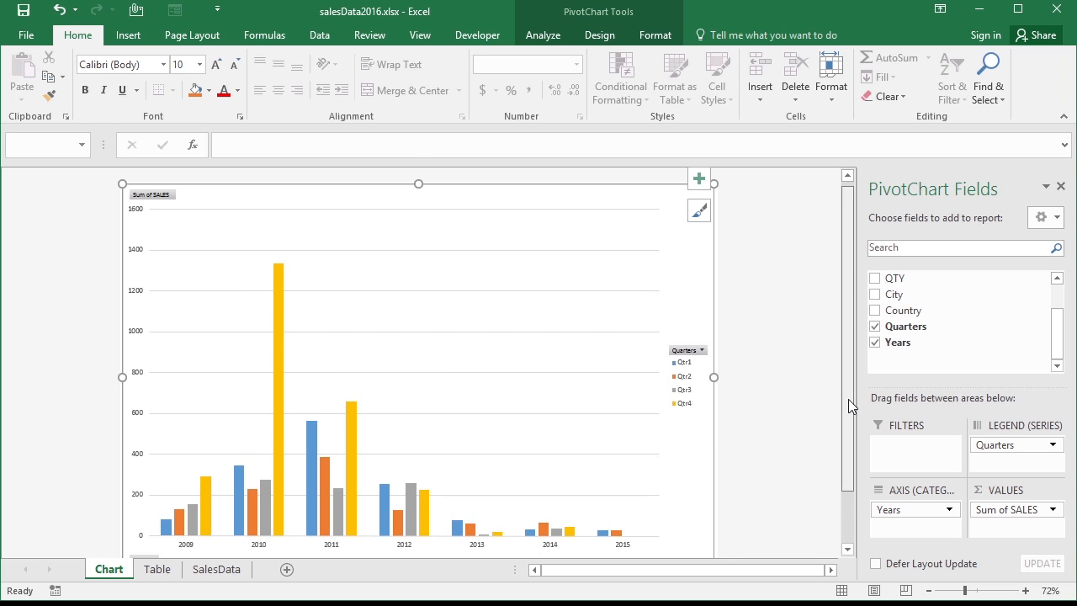
drag(900, 310, 902, 430)
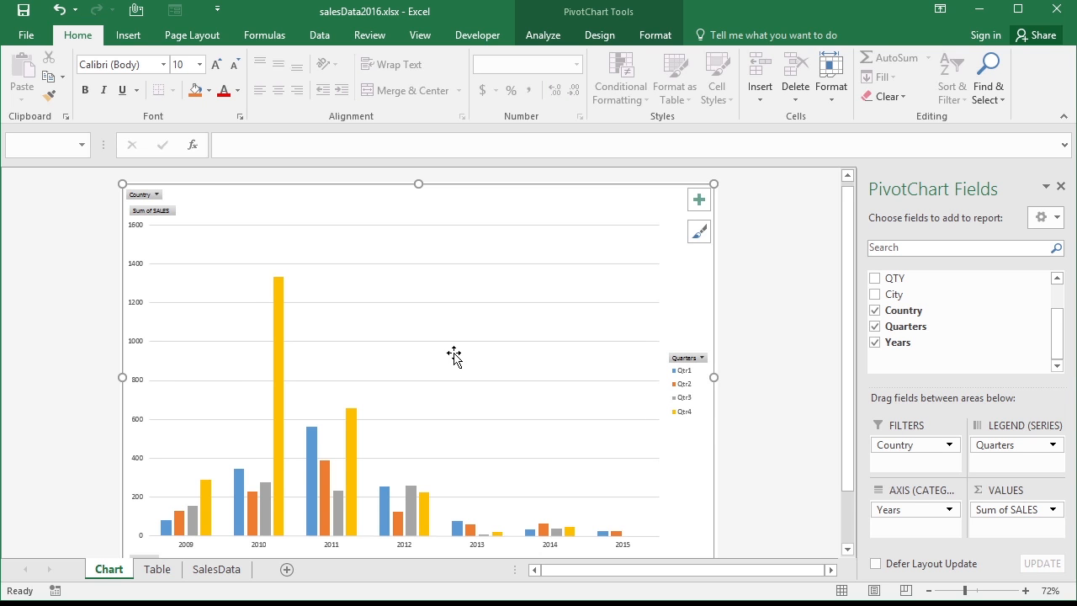
- Filter the pivot chart by Country to show only United States
click(157, 196)
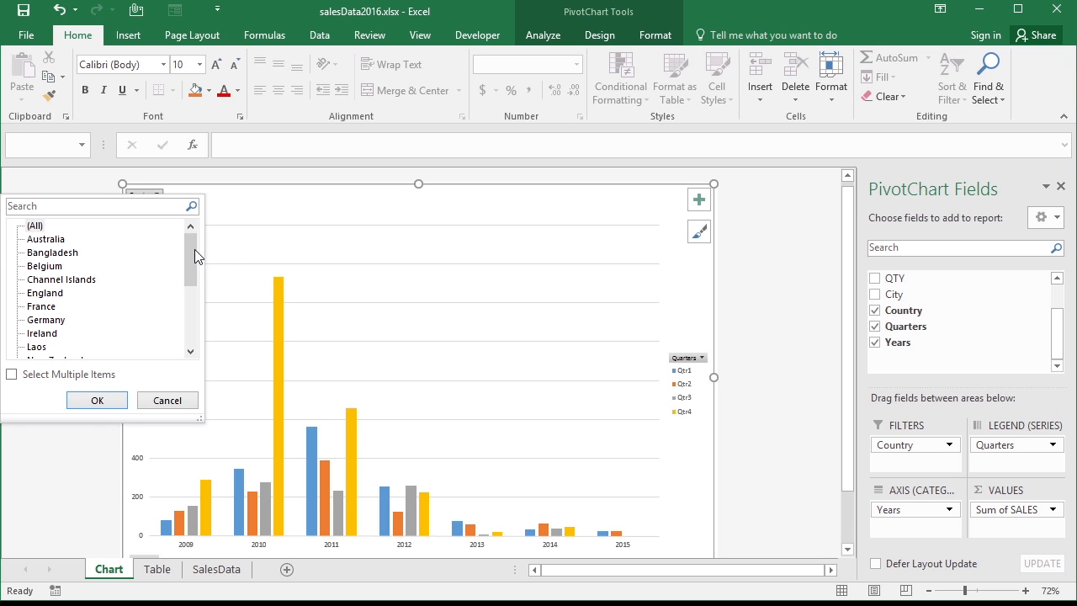
drag(193, 265, 190, 318)
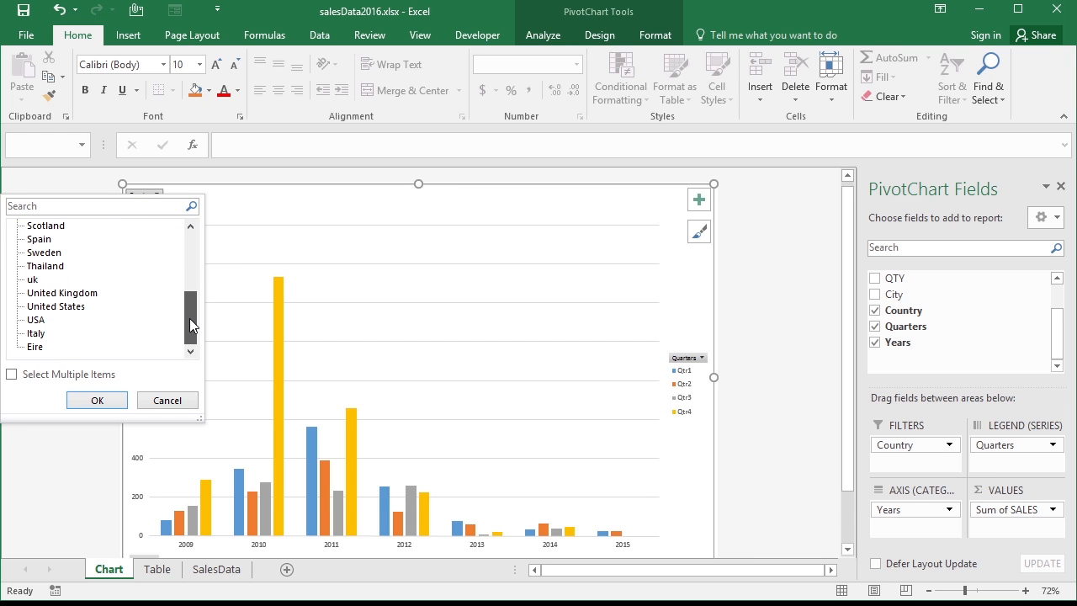
click(59, 306)
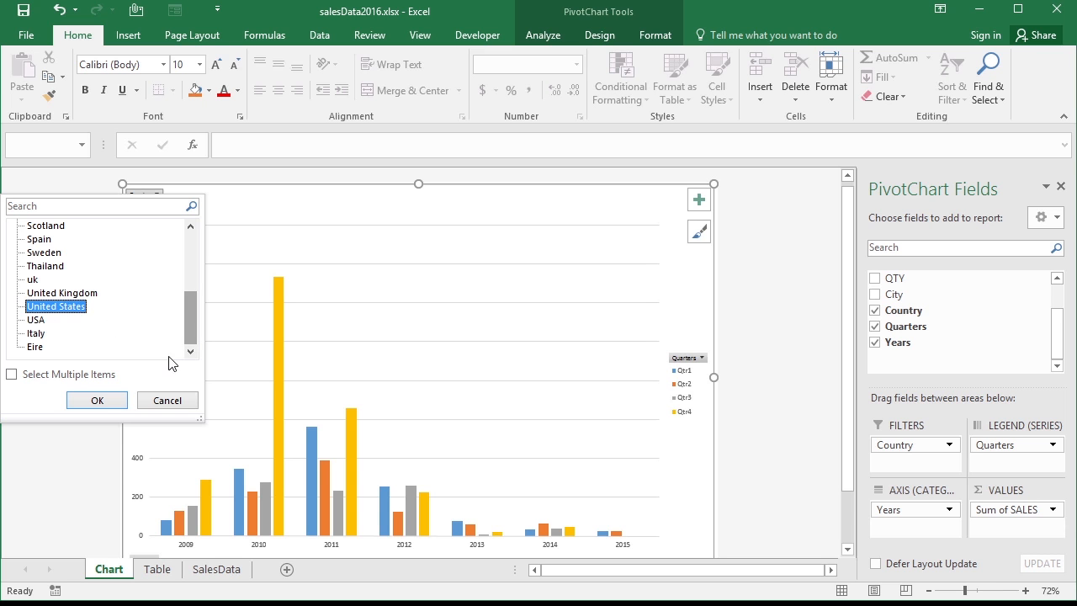
click(97, 401)
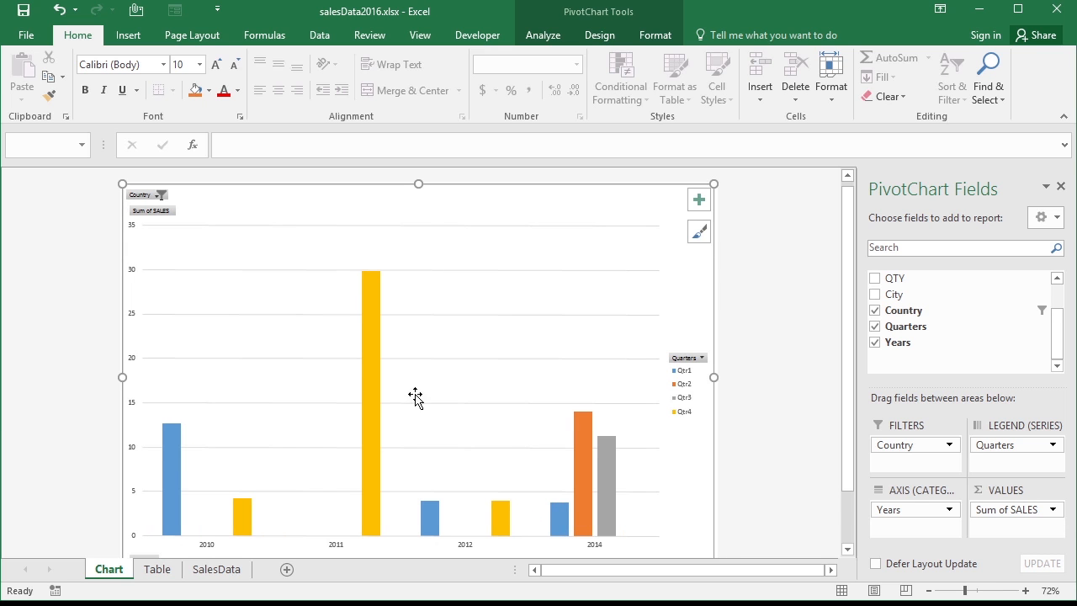
mouse_move(382, 436)
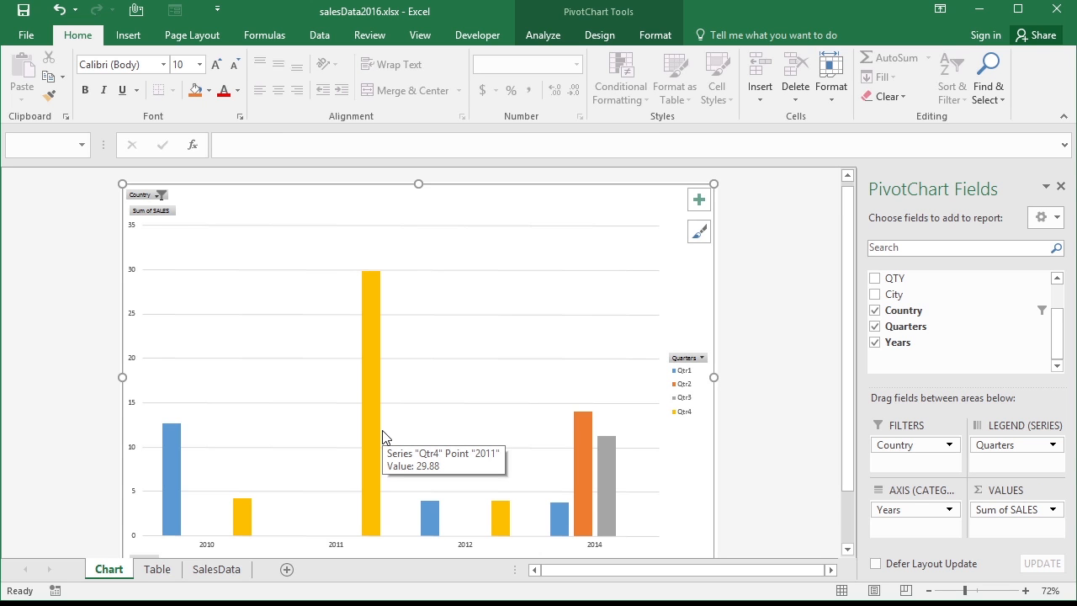
- Switch the pivot chart's Country filter to Bangladesh
click(161, 195)
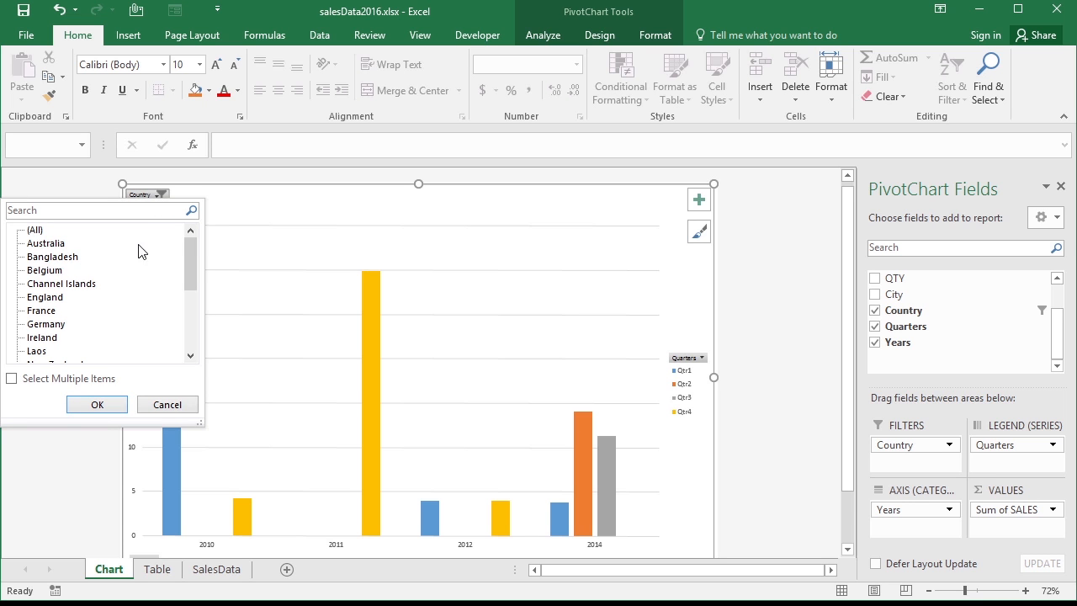
click(54, 257)
click(97, 405)
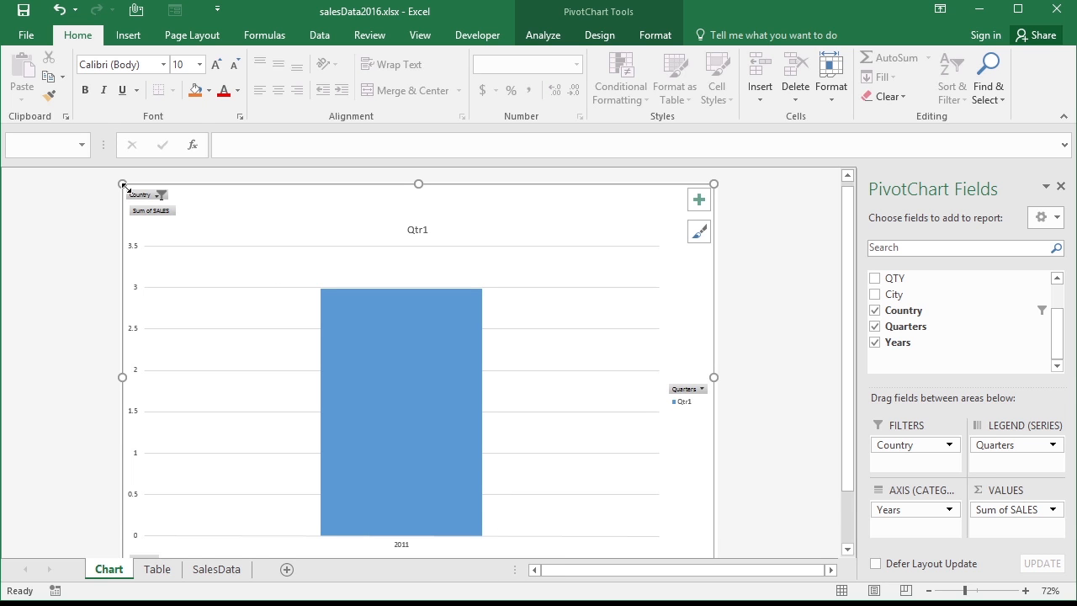
- Switch the pivot chart's Country filter to United Kingdom
click(161, 195)
drag(190, 287, 191, 342)
click(95, 295)
click(123, 402)
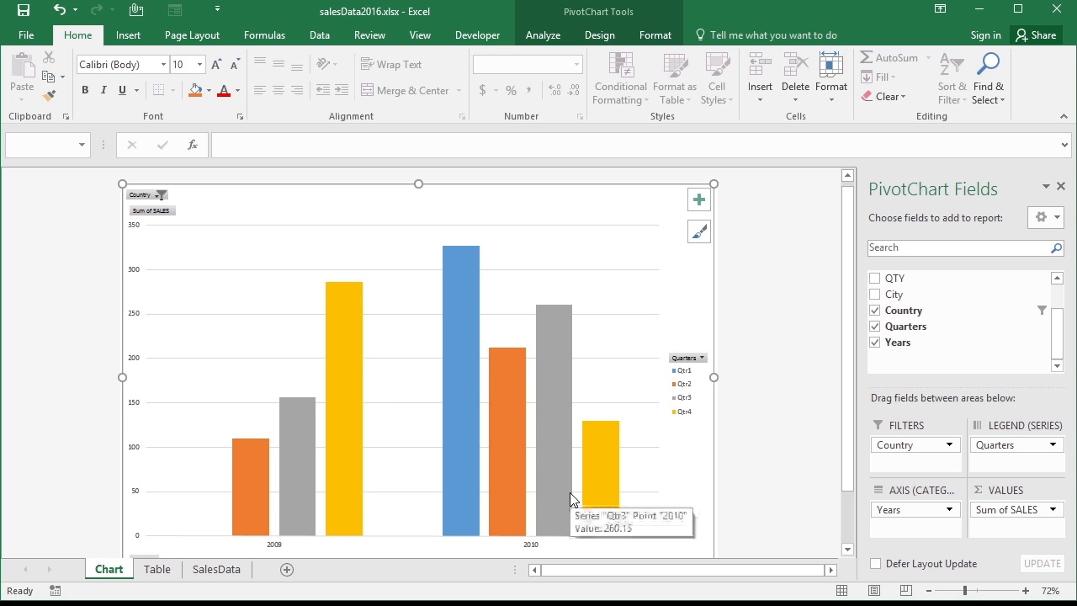
- Allow multiple items in the Country filter and add Australia, Bangladesh, Belgium, Channel Islands, England and France to the selection
click(156, 199)
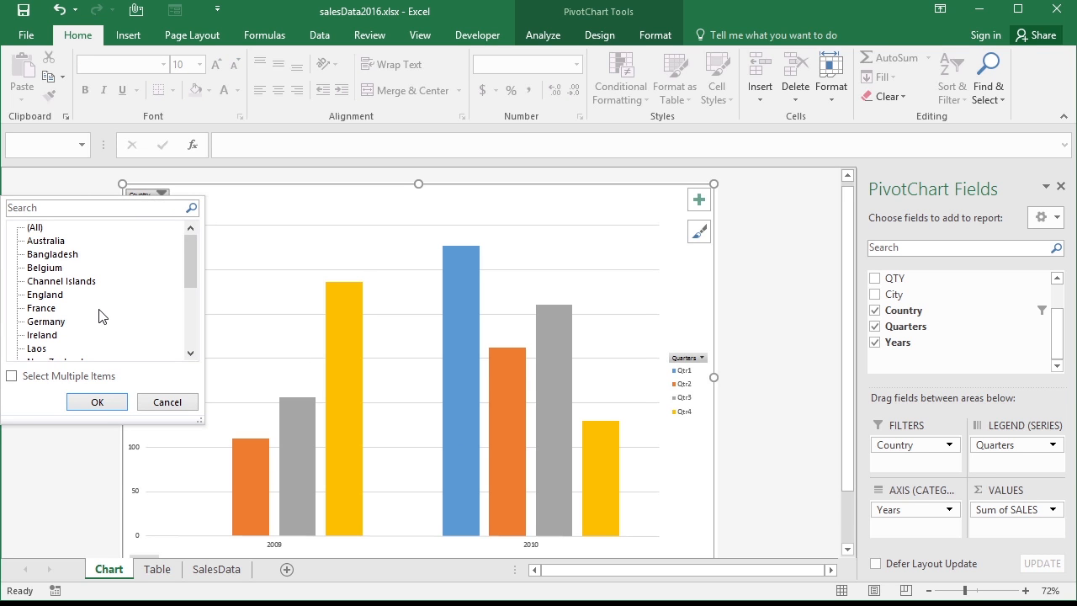
click(11, 377)
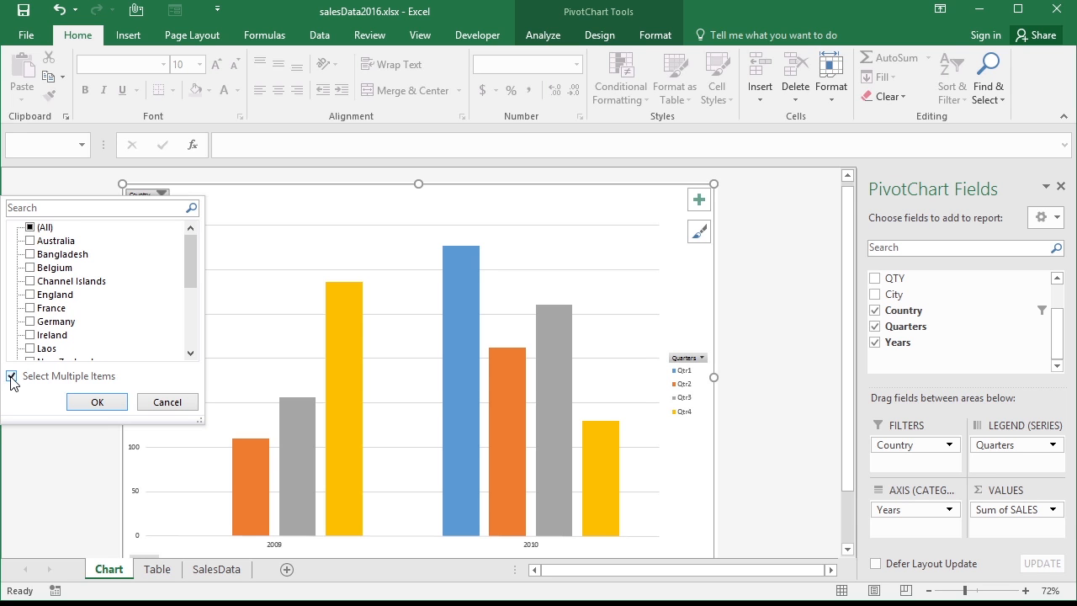
click(33, 244)
click(33, 255)
click(31, 269)
click(31, 282)
click(30, 296)
click(30, 309)
click(109, 402)
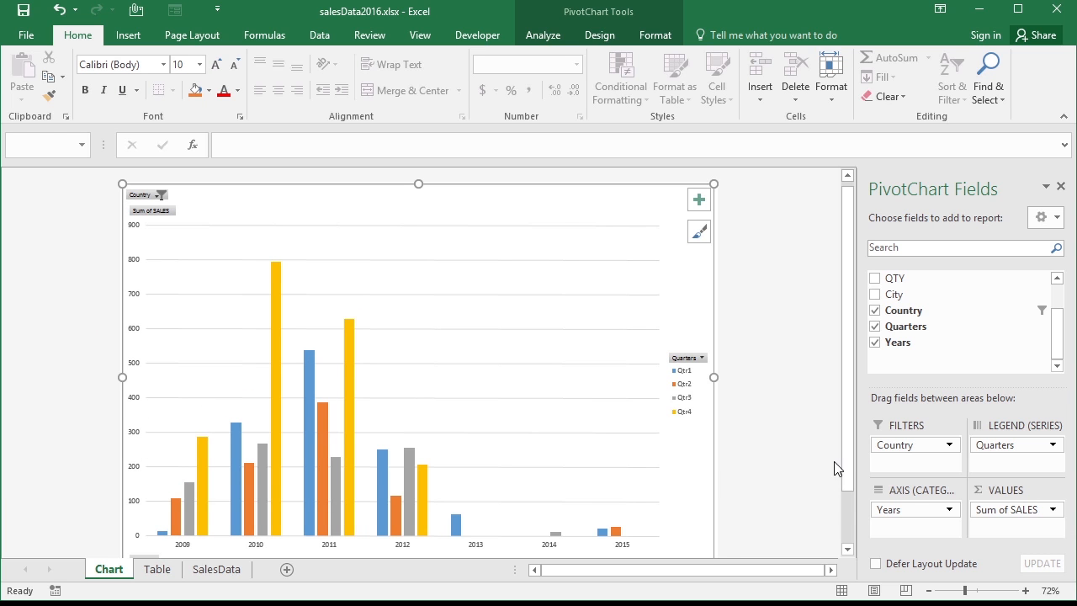
mouse_move(847, 455)
mouse_down()
mouse_move(850, 517)
mouse_move(851, 458)
mouse_up()
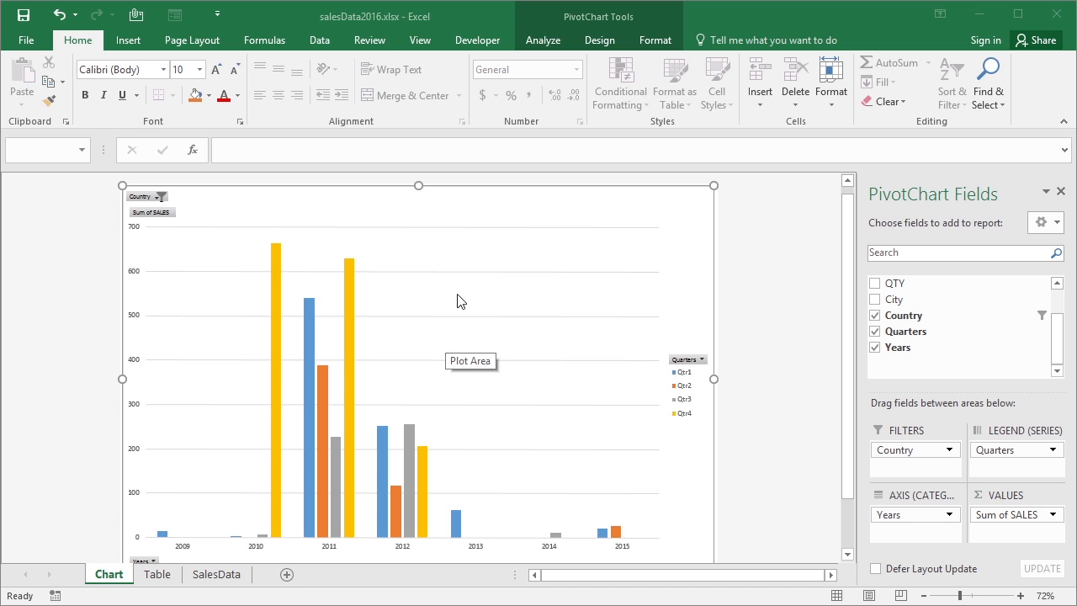
- Clear all countries in the Country filter and include only United Kingdom
click(160, 198)
click(30, 227)
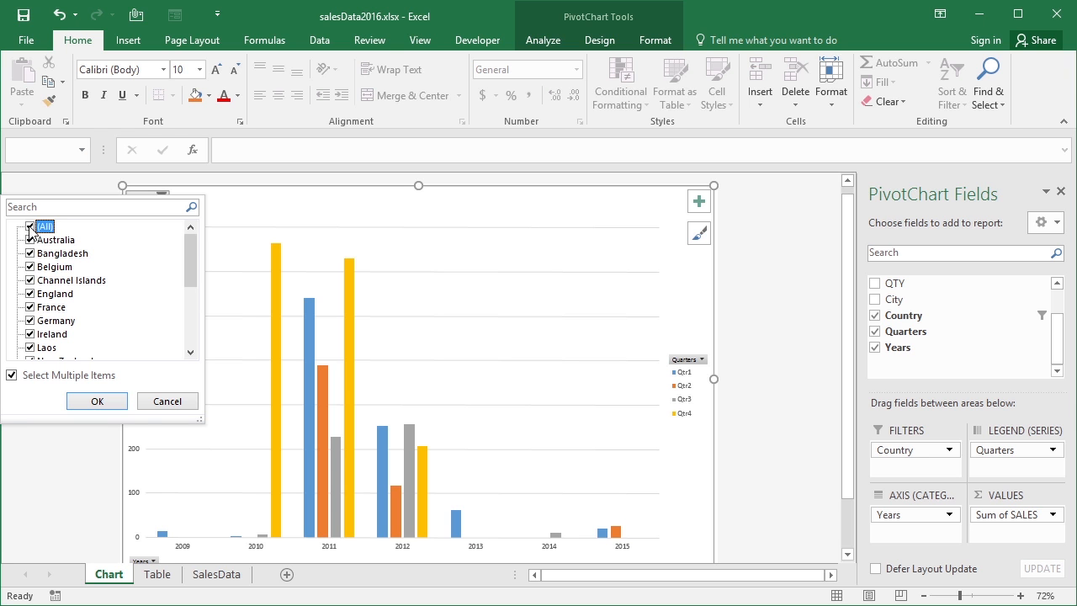
click(31, 228)
drag(193, 261, 196, 308)
click(69, 338)
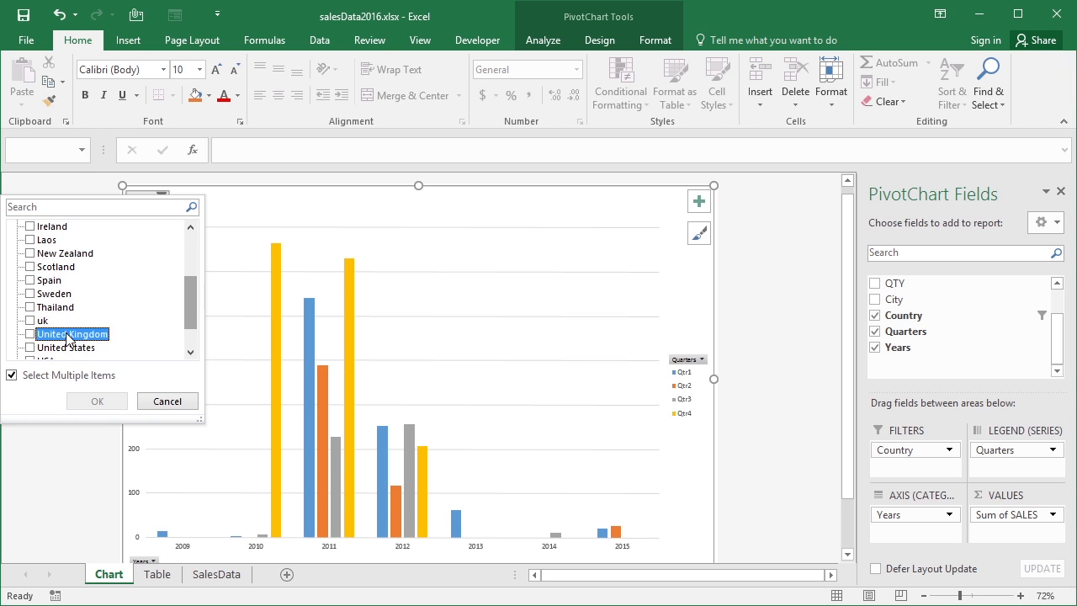
click(31, 338)
click(98, 402)
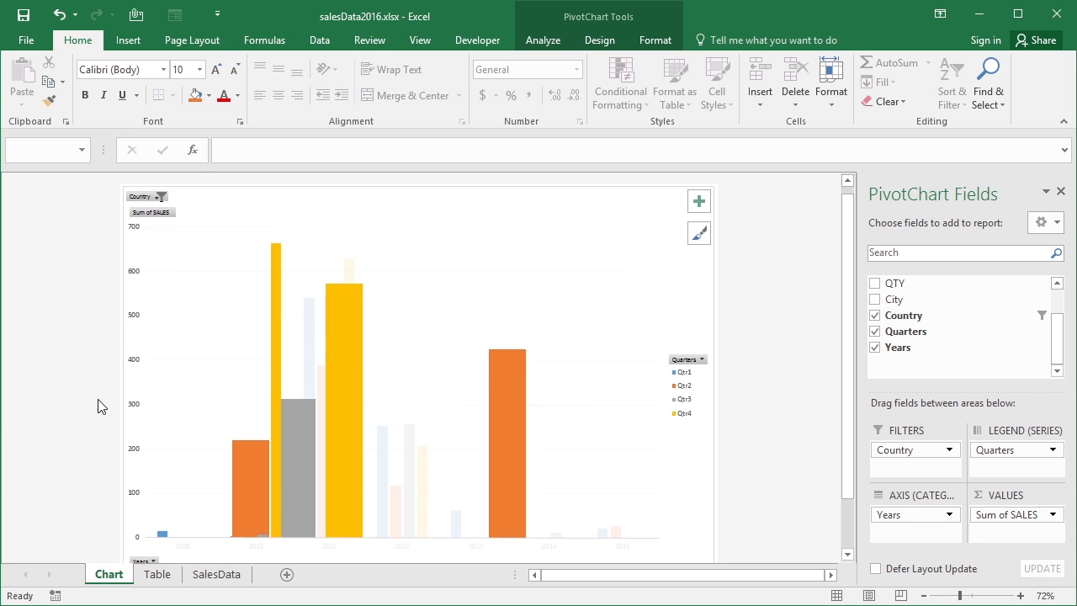
- Check the Country filter value in cell B1 of the Table sheet and return to the Chart sheet
click(36, 341)
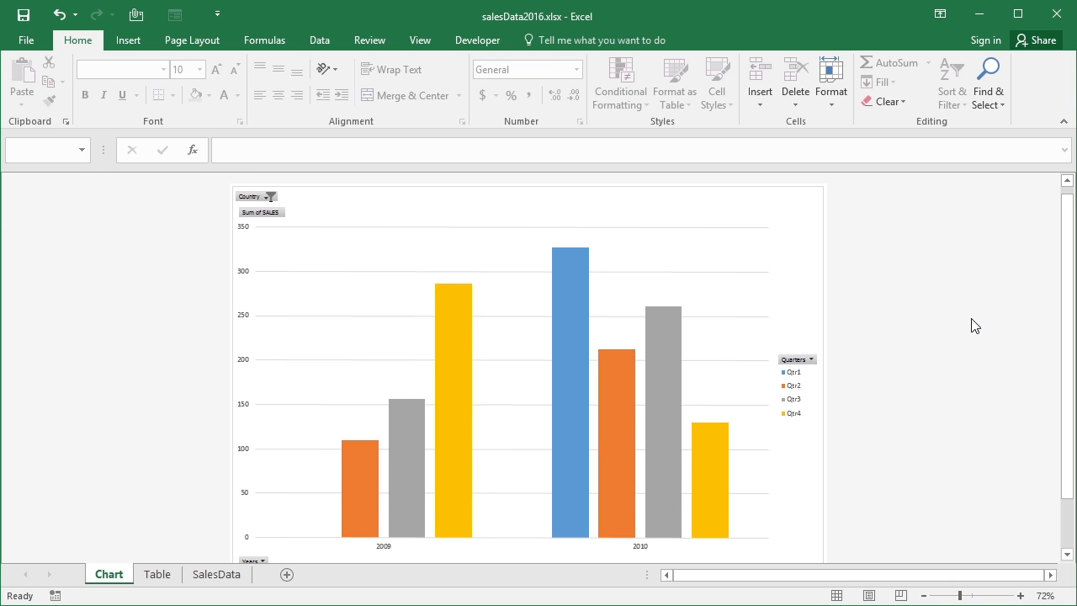
click(157, 575)
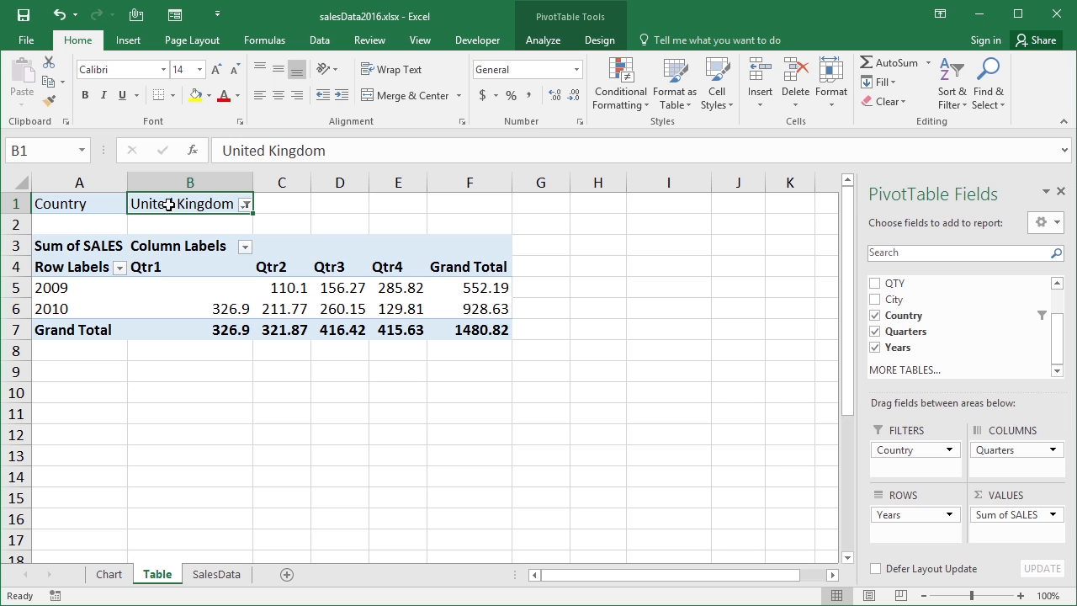
click(108, 574)
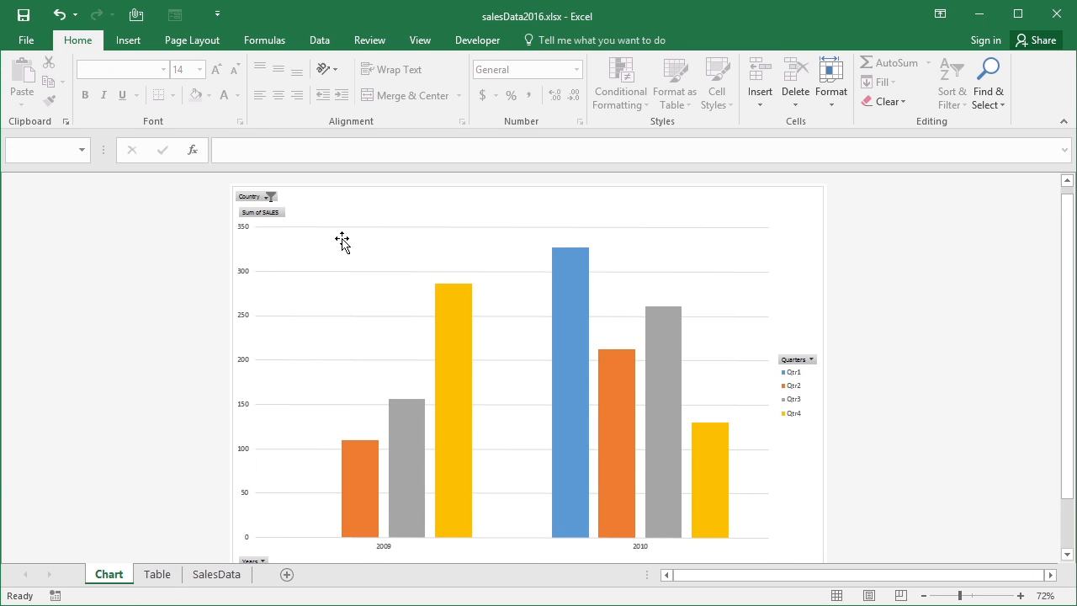
- Insert an empty text box in the pivot chart, above the 2010 columns
click(750, 209)
click(656, 40)
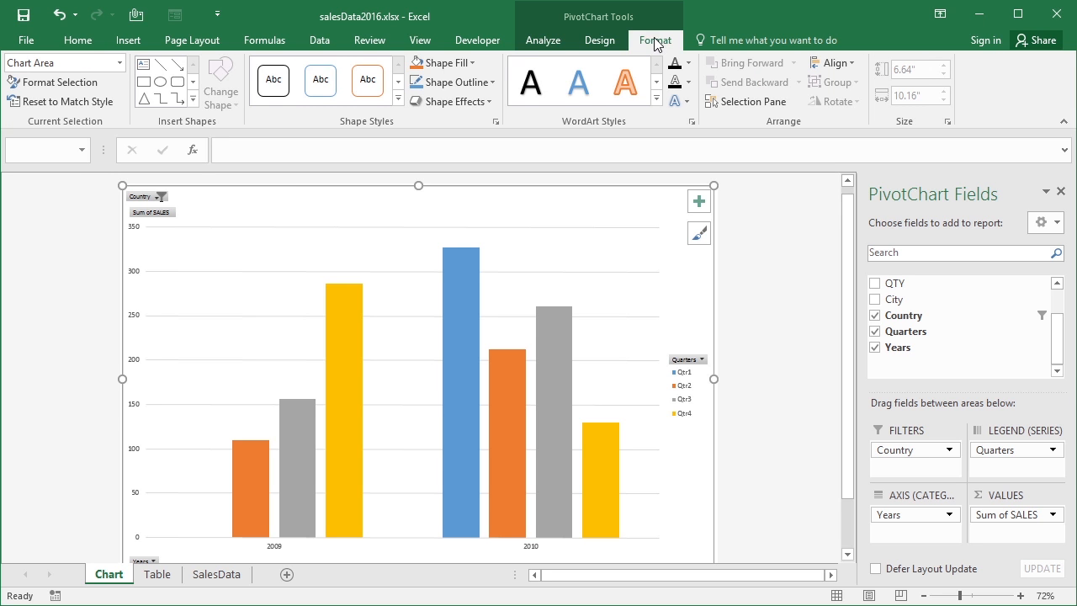
click(144, 66)
mouse_move(480, 205)
mouse_down()
mouse_move(553, 231)
mouse_move(623, 229)
mouse_up()
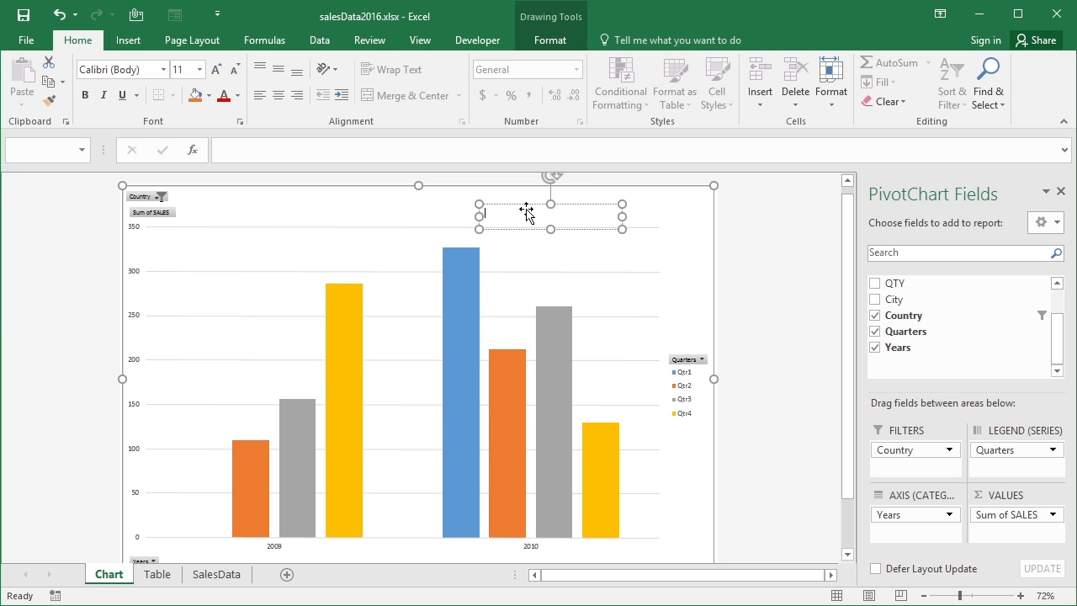
- Link the text box to the country cell B1 on the Table sheet with the formula =Table!B1
click(284, 143)
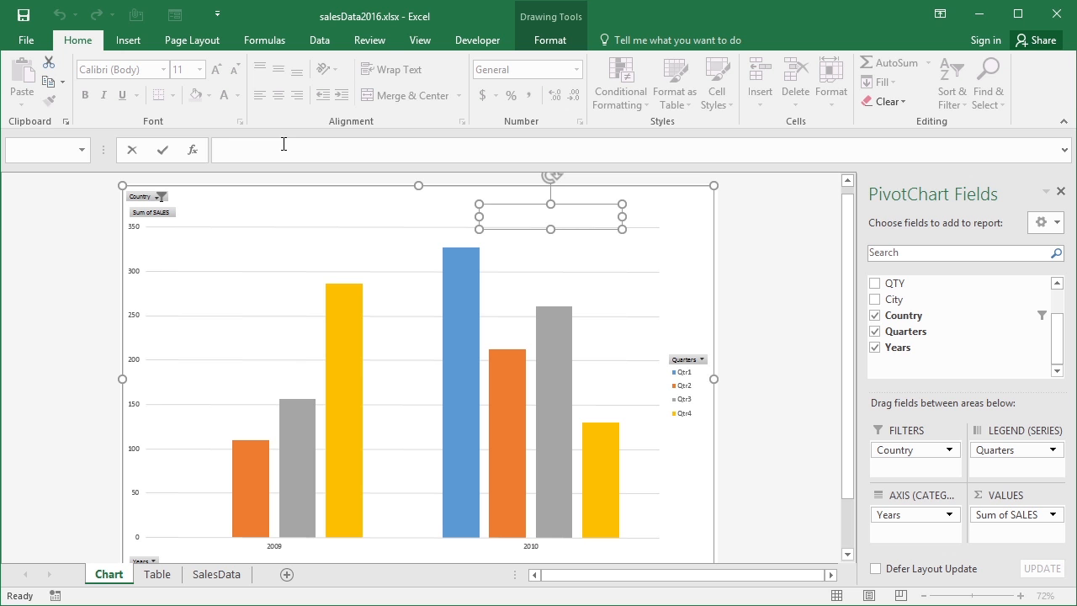
text(=)
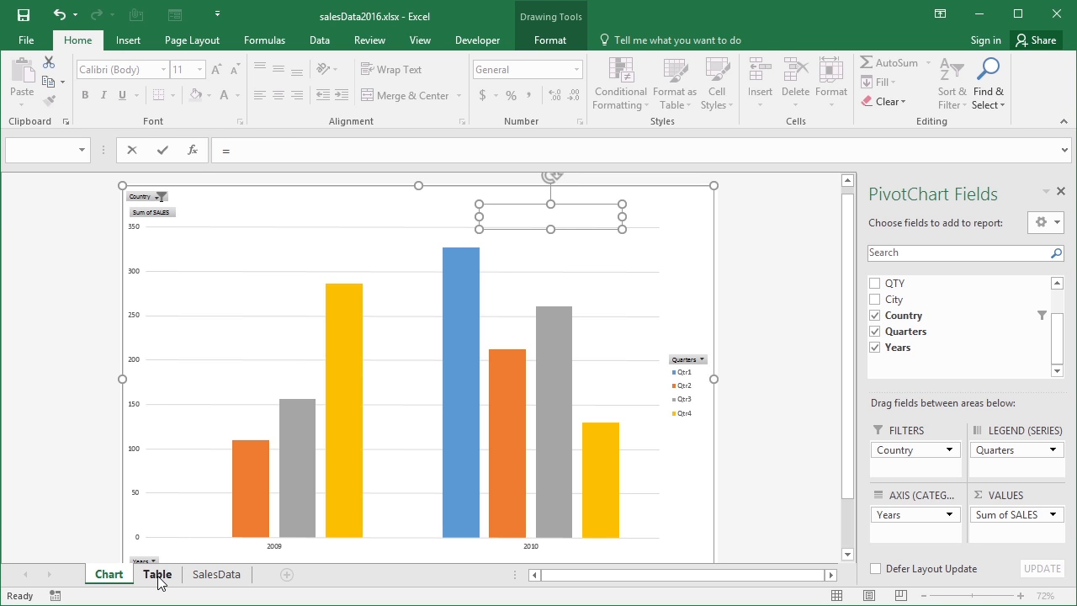
click(157, 576)
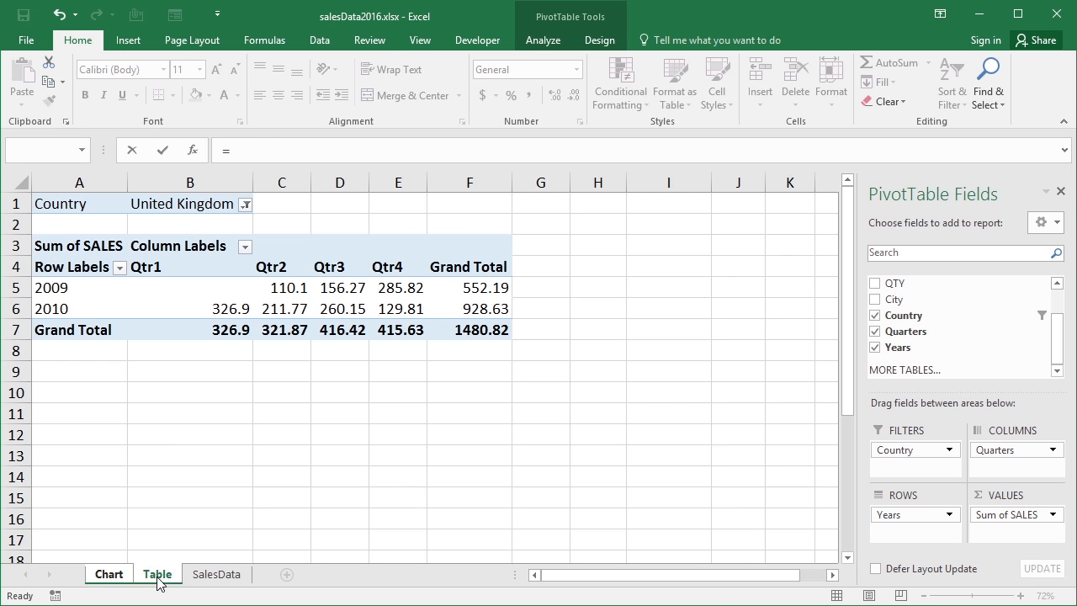
click(181, 205)
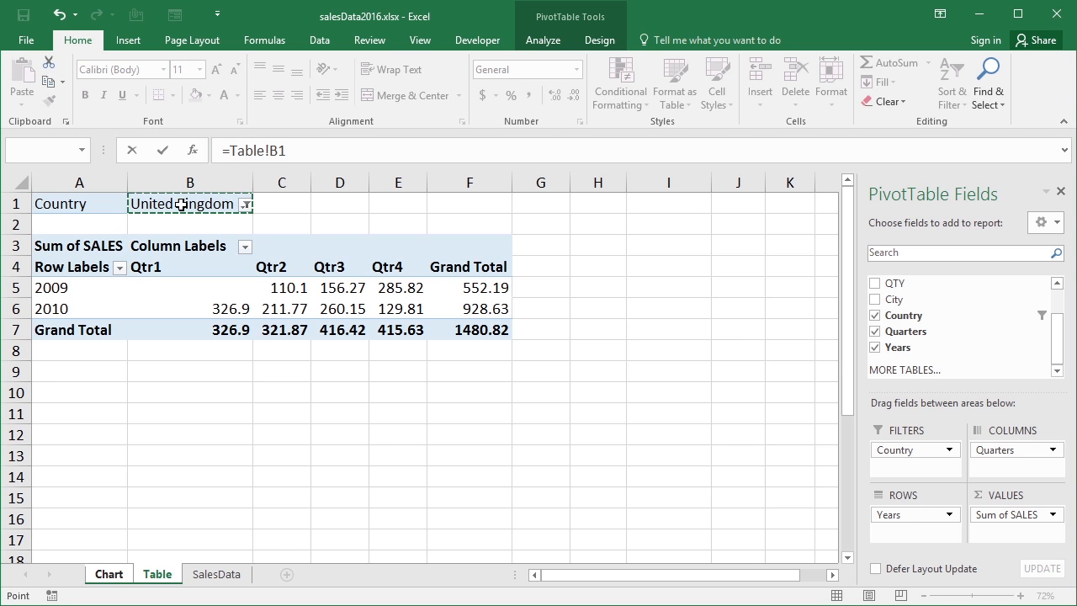
key(Return)
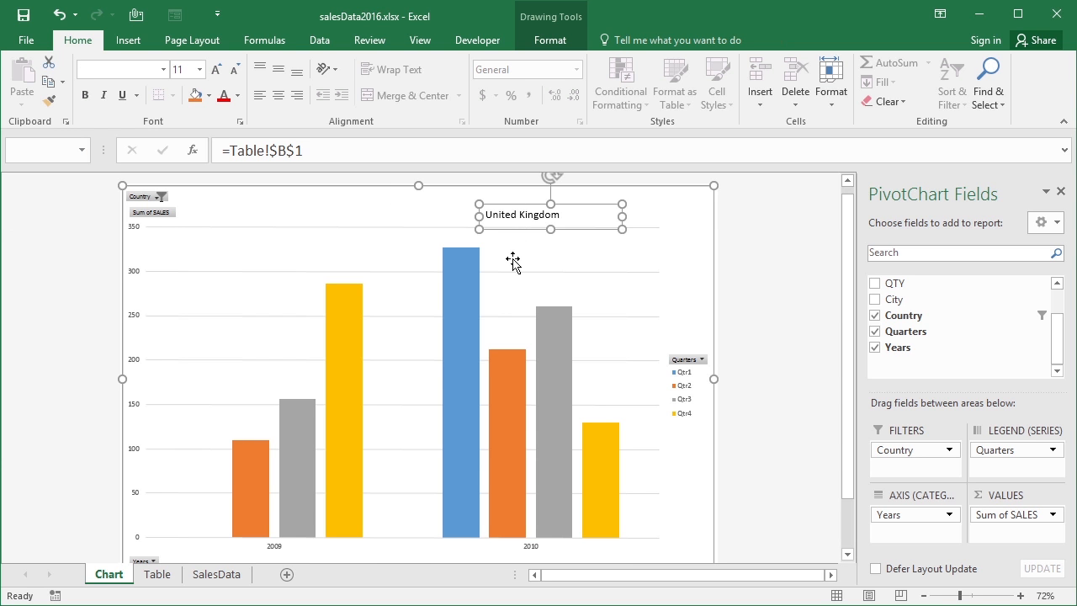
- Undo the accidental plot area move and reposition the linked text box at the top centre of the chart
drag(522, 226, 537, 242)
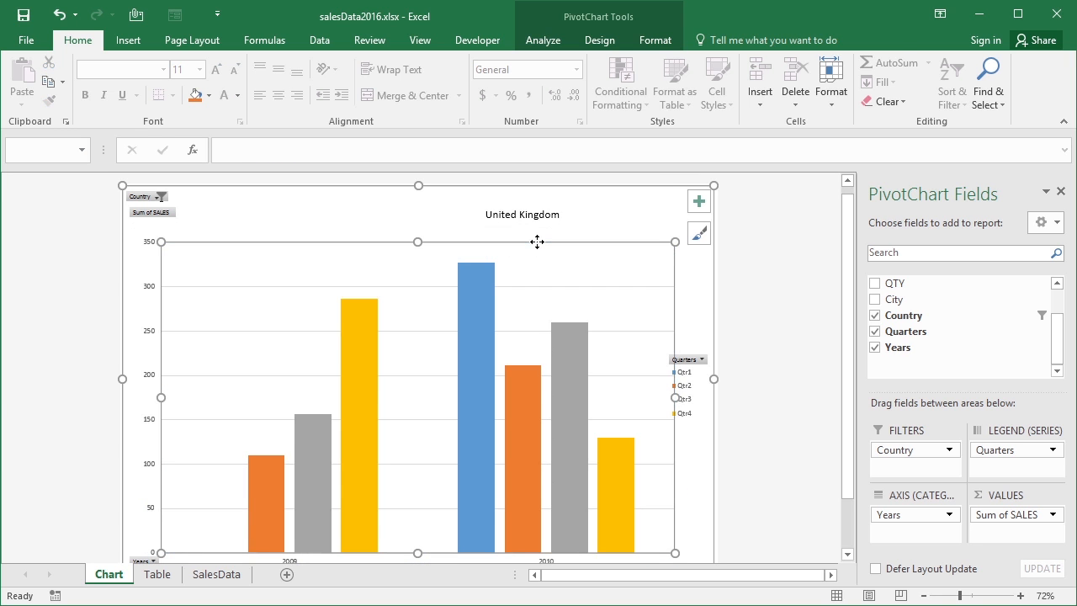
key(ctrl+z)
click(528, 212)
click(438, 194)
click(503, 212)
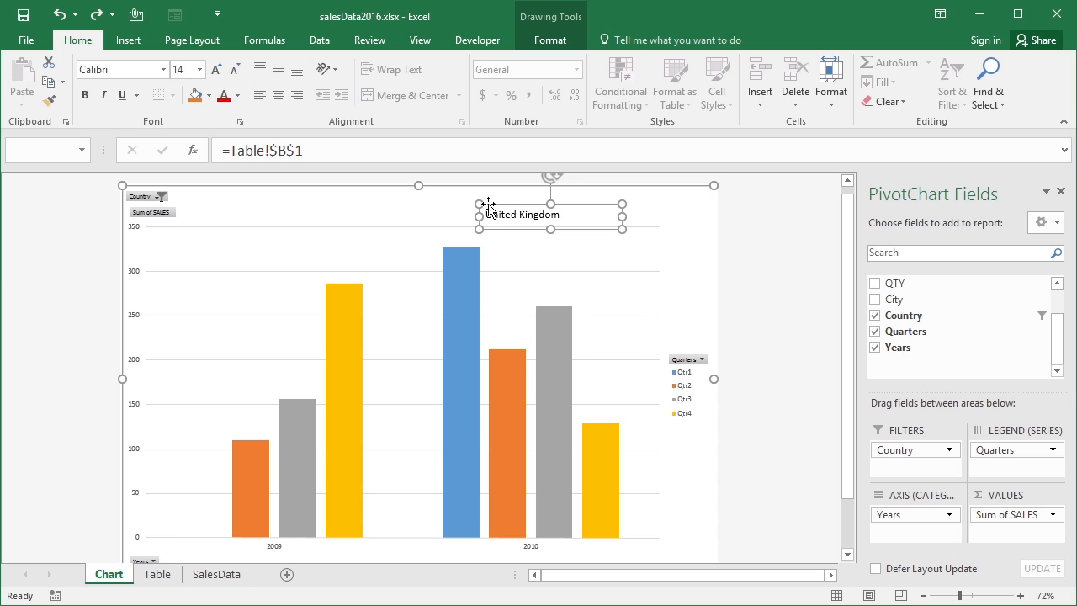
drag(486, 203, 369, 194)
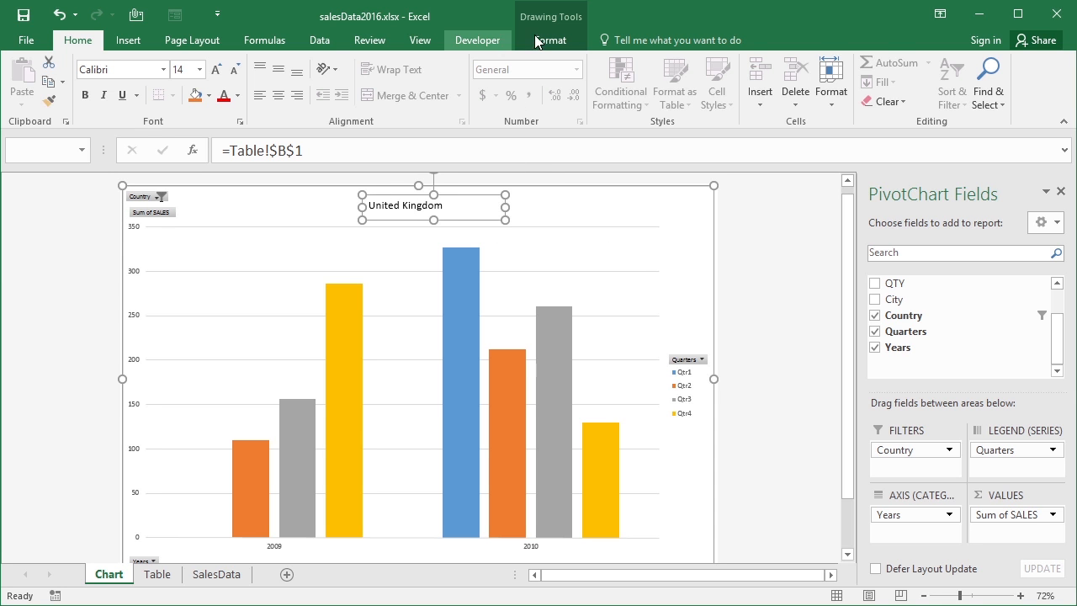
- Centre the linked text box's text horizontally and make it bold and red
click(557, 40)
click(75, 39)
click(278, 95)
click(85, 96)
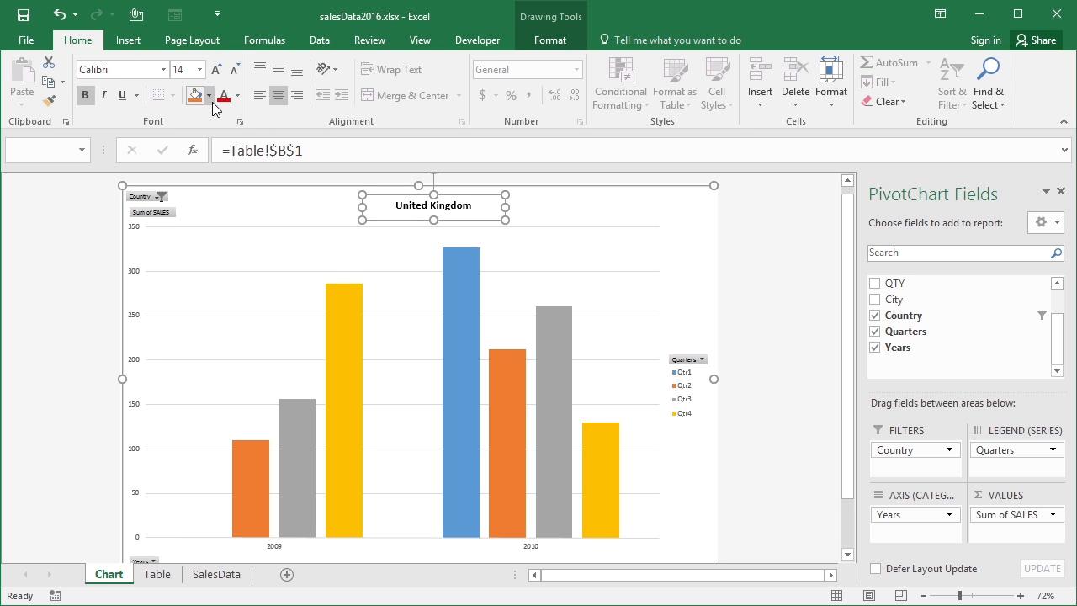
click(222, 95)
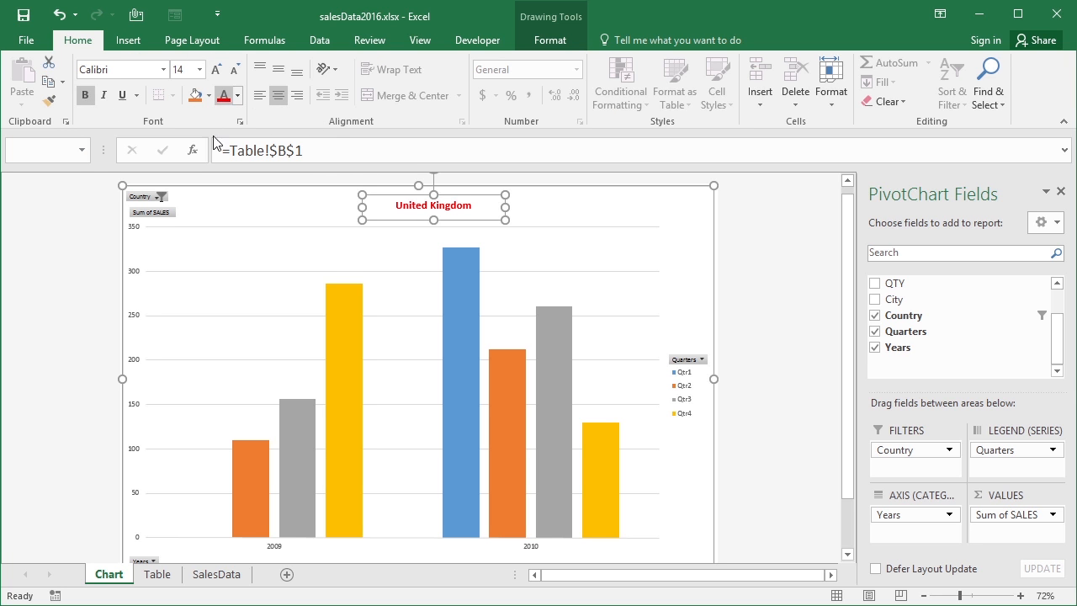
- Switch the pivot chart's Country filter to Australia only, selecting Australia and clearing United Kingdom
click(157, 199)
click(34, 247)
click(95, 408)
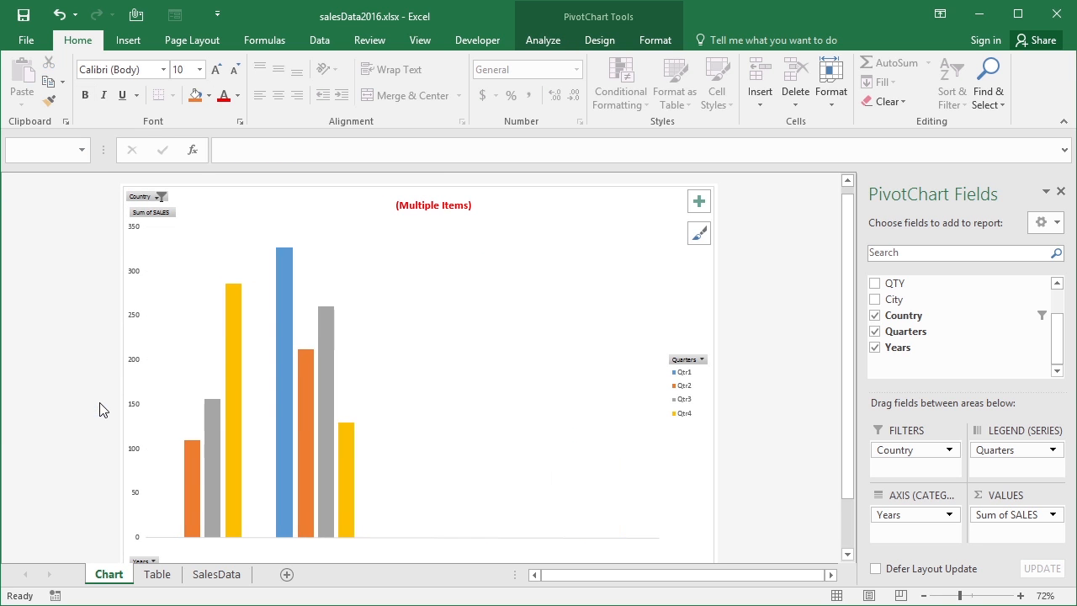
click(152, 196)
drag(191, 275, 190, 328)
click(31, 295)
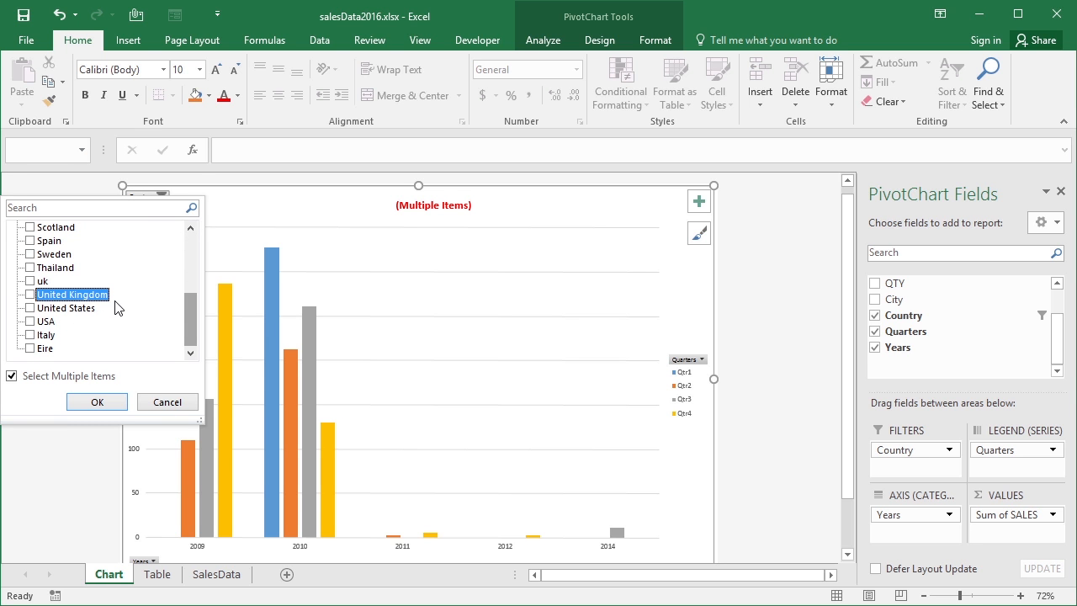
click(114, 402)
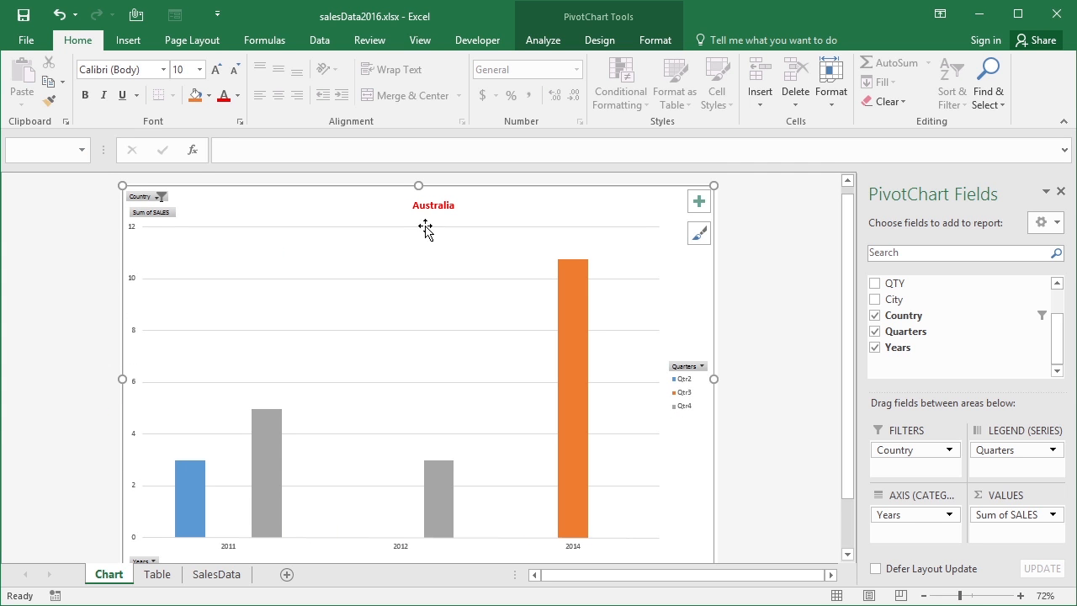
- Switch the pivot chart's Country filter to France only by clearing Australia and selecting France
click(162, 196)
click(30, 243)
click(30, 311)
click(97, 405)
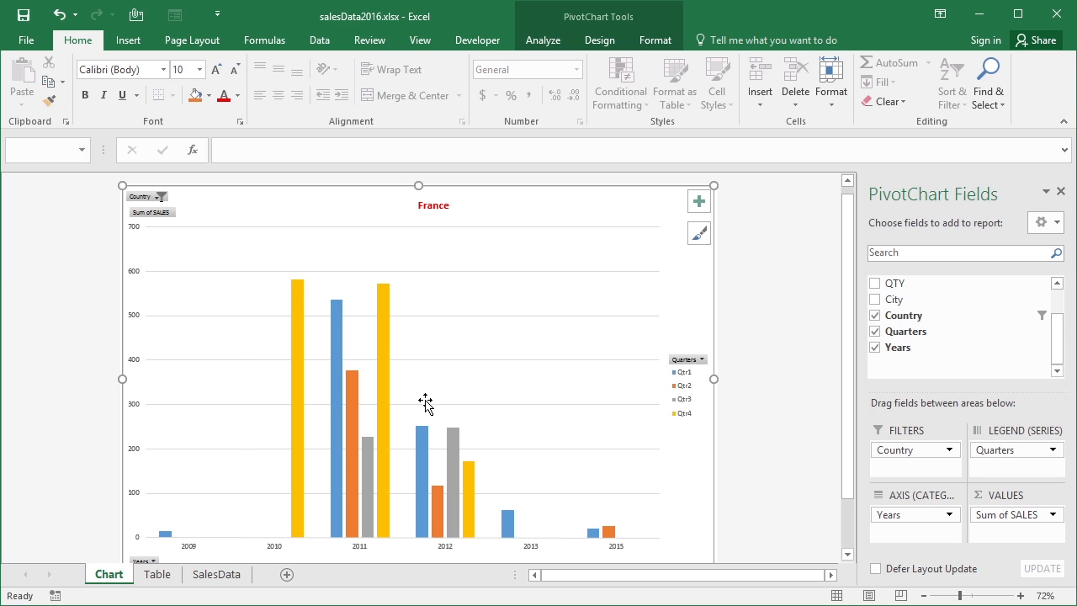
click(46, 319)
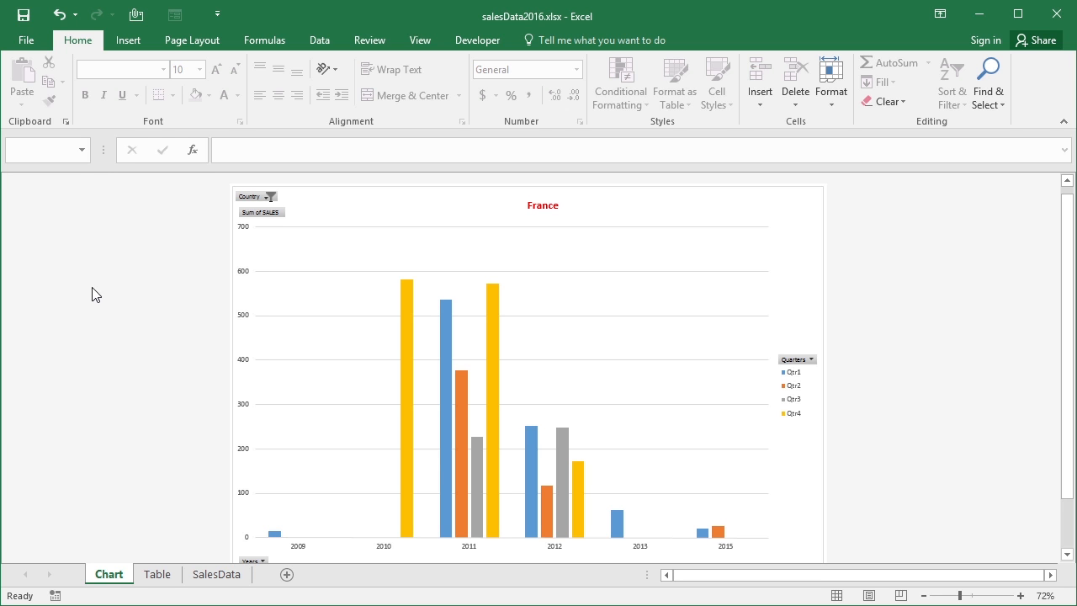
- Hide all field buttons on the pivot chart and look over the cleaned-up chart
click(775, 214)
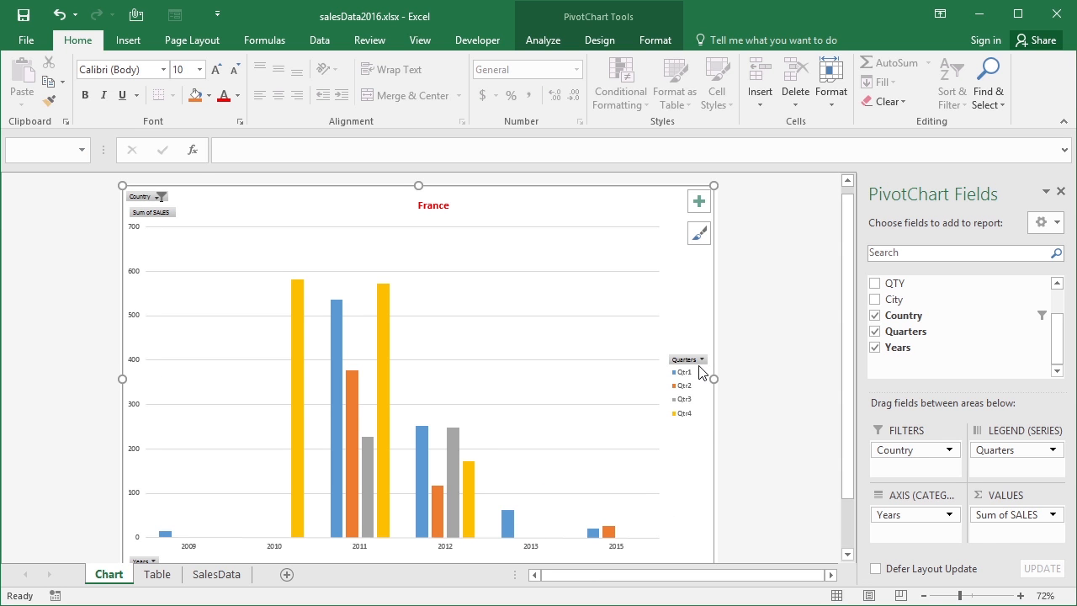
click(668, 322)
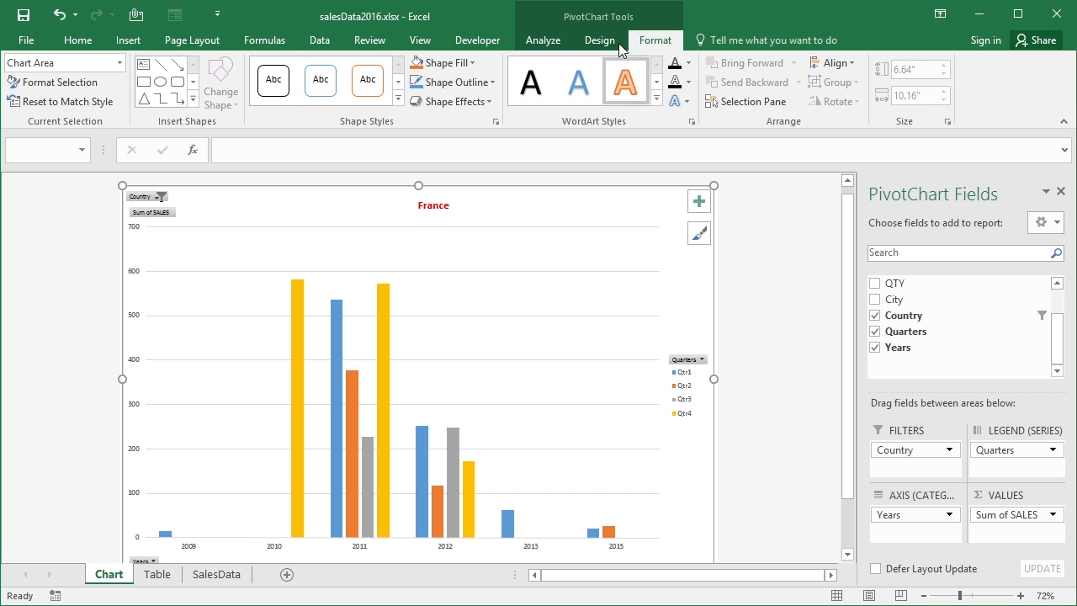
click(547, 40)
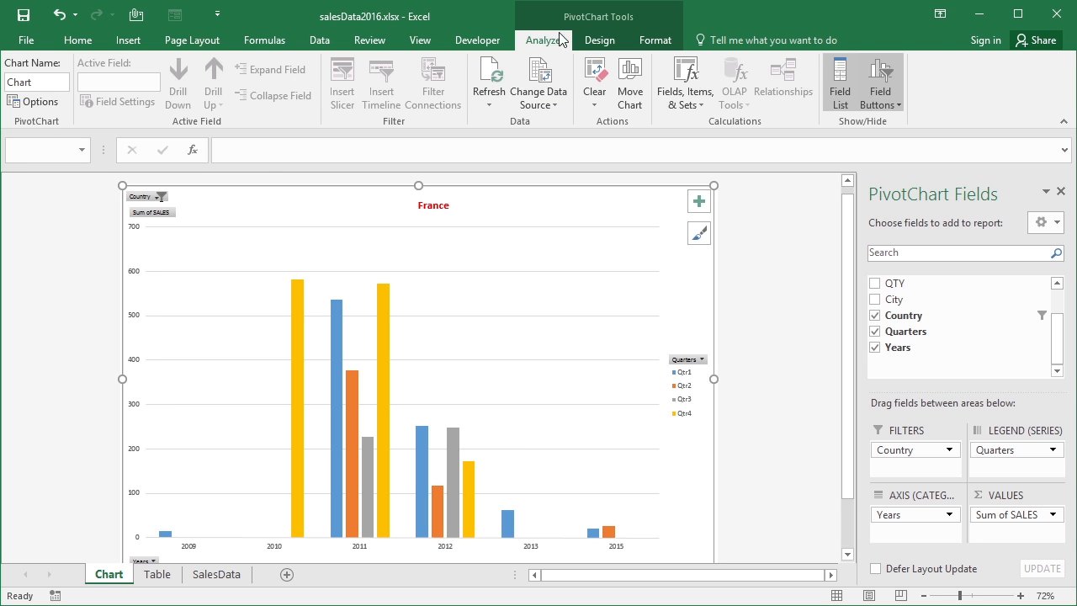
click(895, 105)
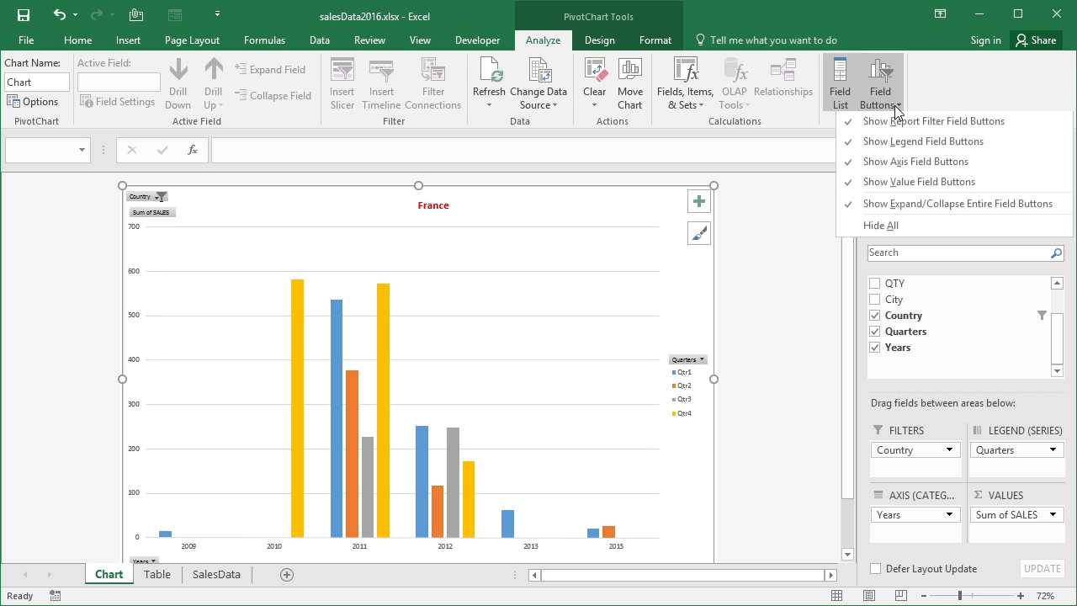
click(890, 225)
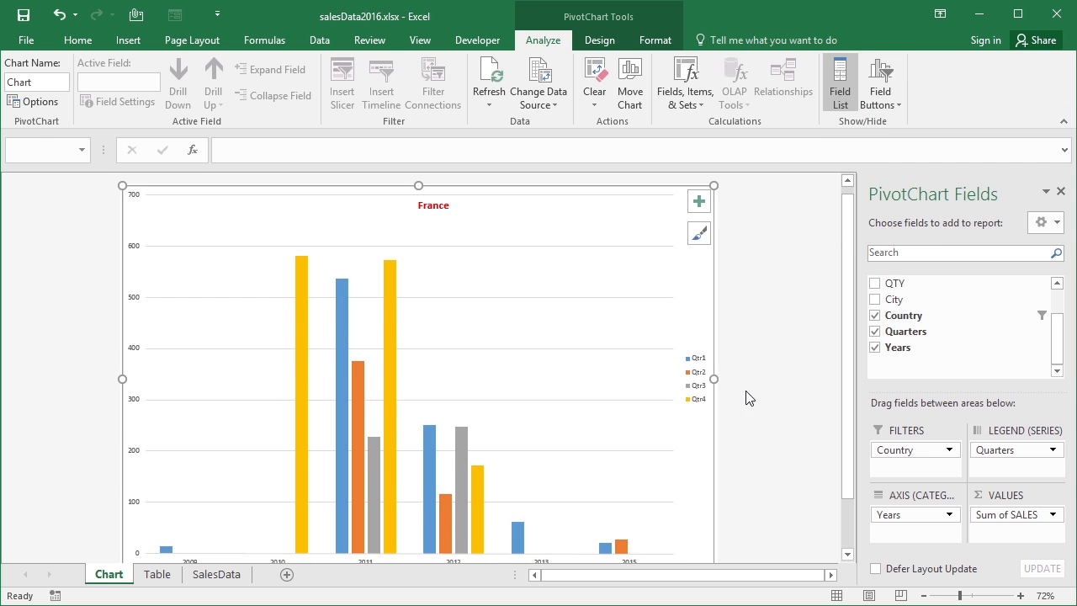
click(785, 352)
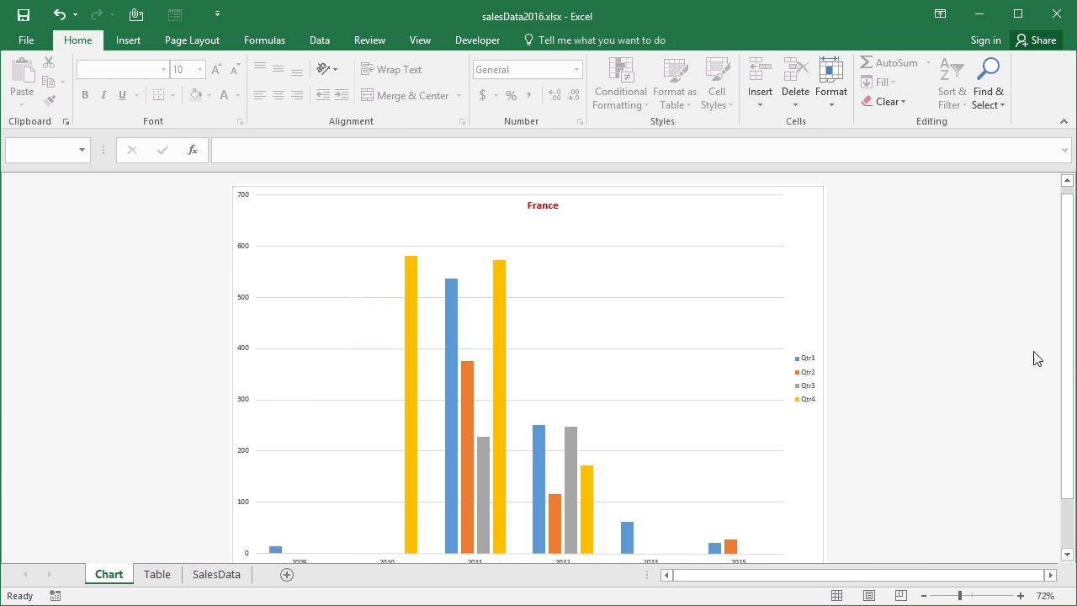
scroll(1071, 378, down, 1)
scroll(1072, 381, up, 1)
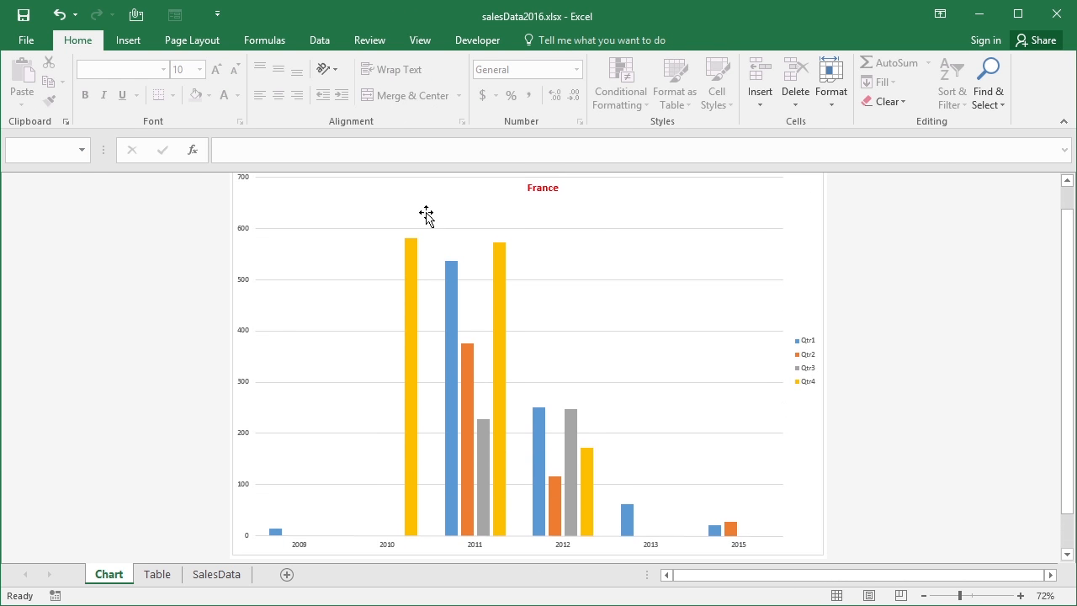
scroll(1070, 391, up, 1)
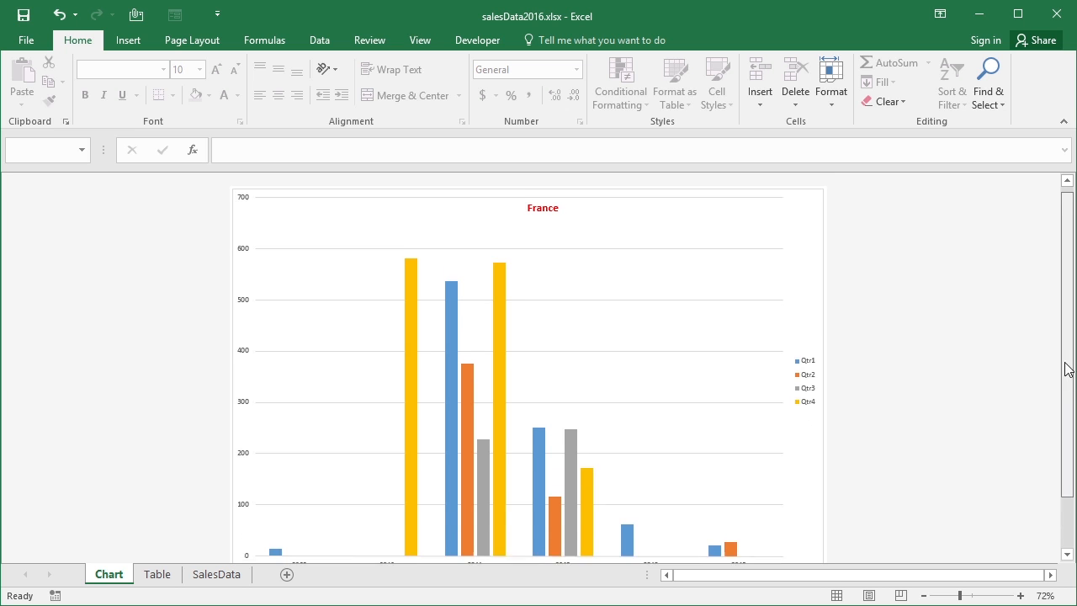
scroll(1061, 412, down, 2)
scroll(1067, 446, up, 2)
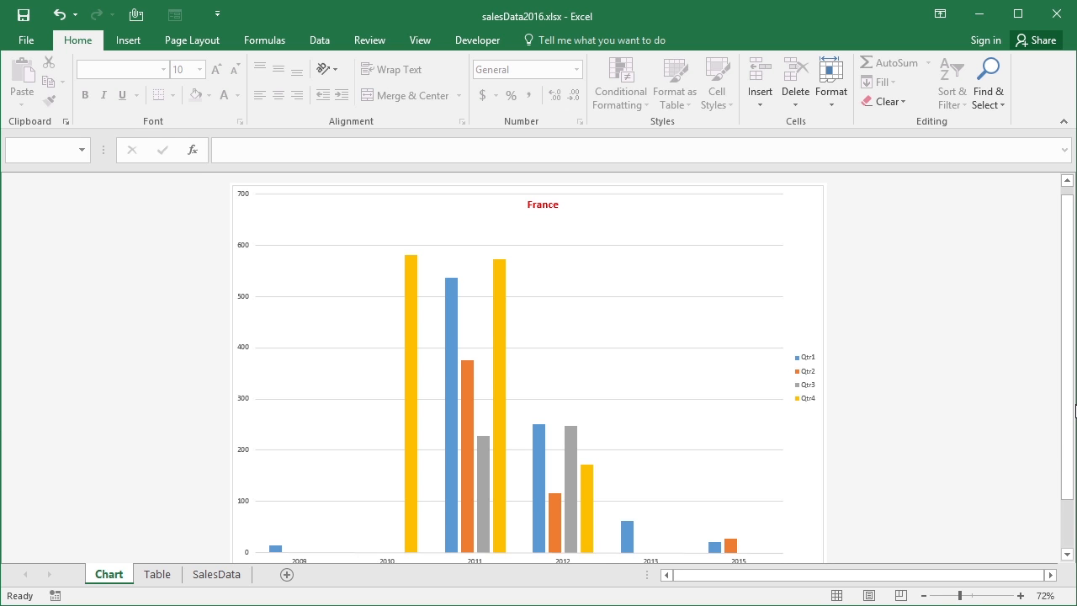
- Turn off the Hide All option so the pivot chart shows its field buttons again
click(741, 219)
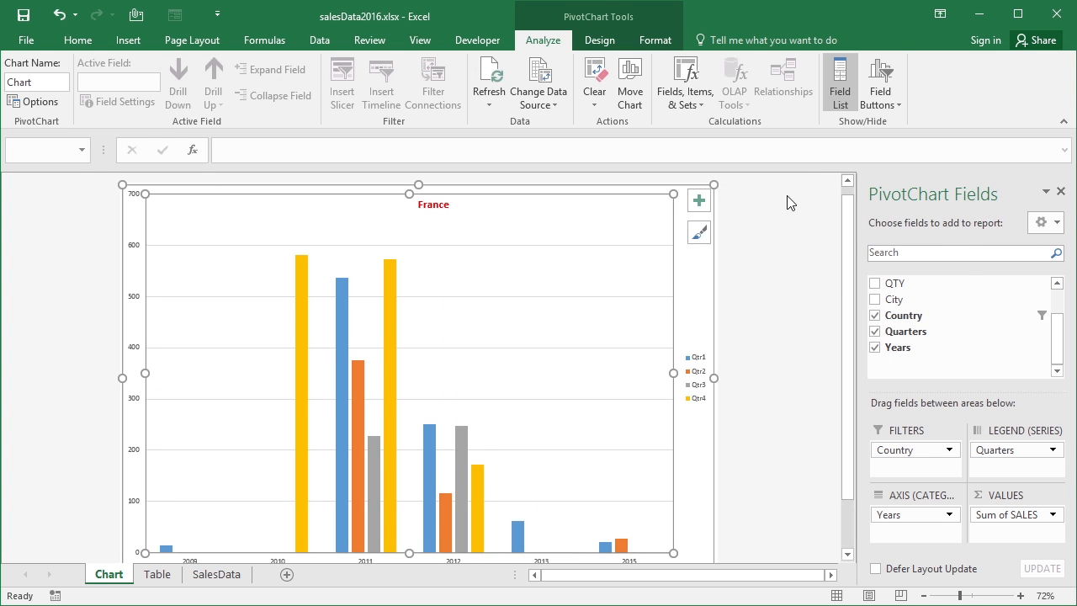
click(891, 105)
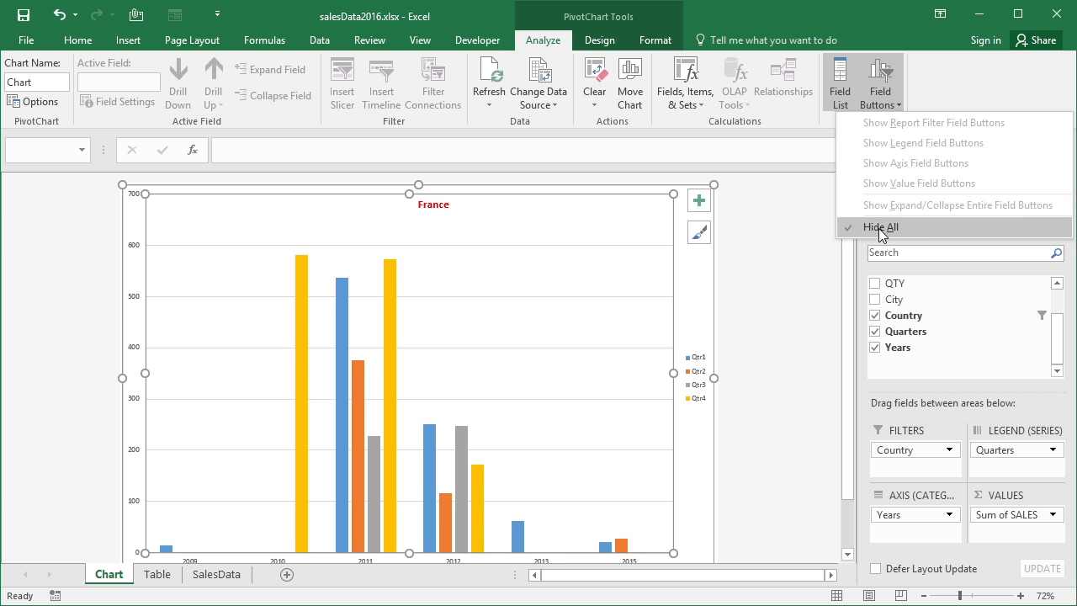
click(878, 221)
- Hide all of the pivot chart's field buttons once more and deselect the chart
click(881, 101)
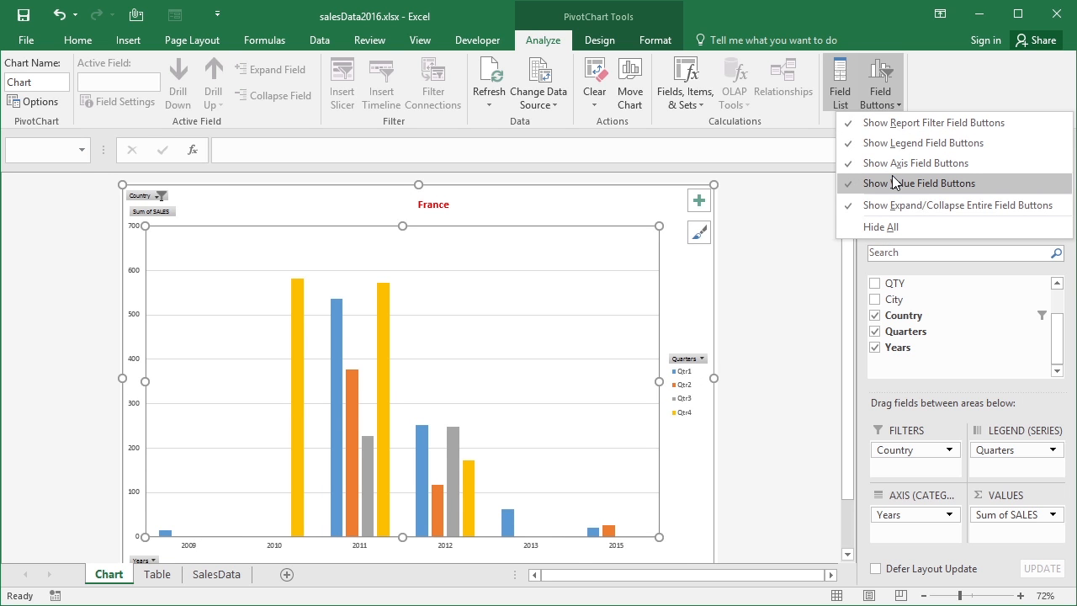
click(904, 224)
click(774, 295)
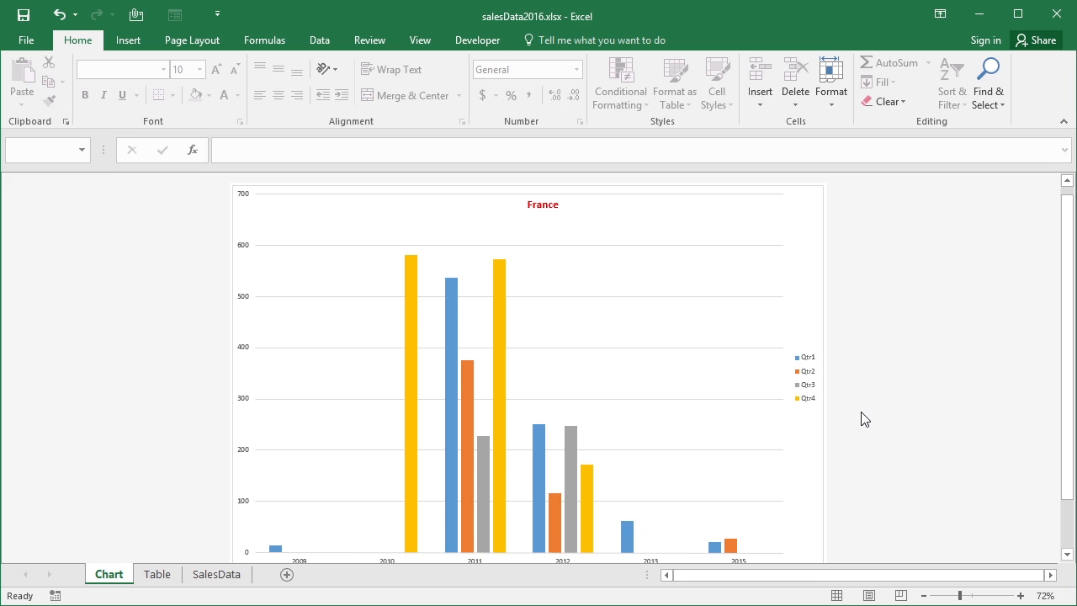
- Restore all field buttons on the pivot chart and deselect the chart
click(813, 257)
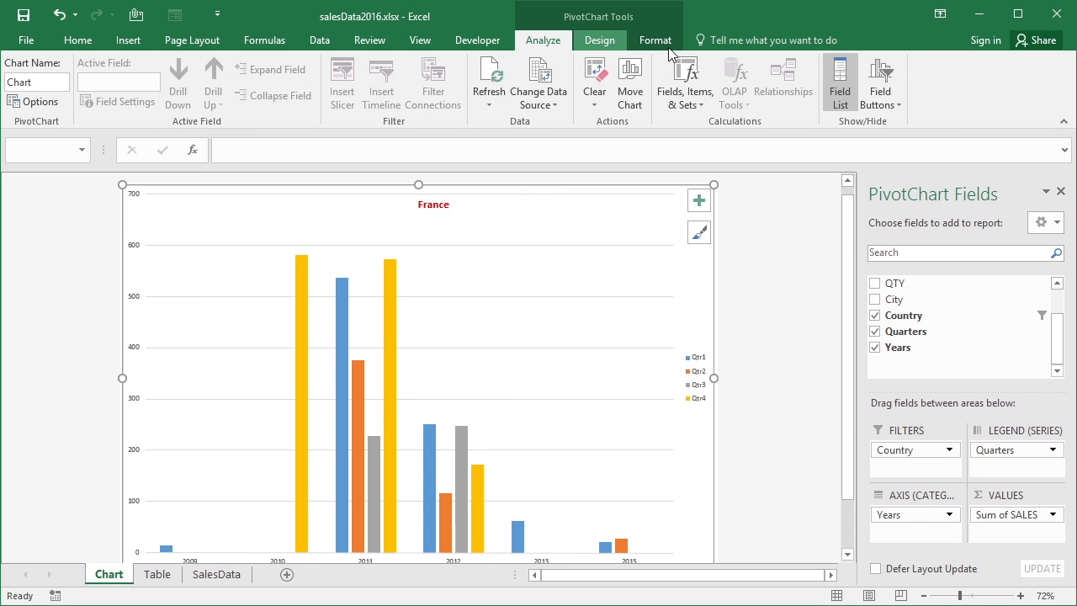
click(899, 104)
click(903, 224)
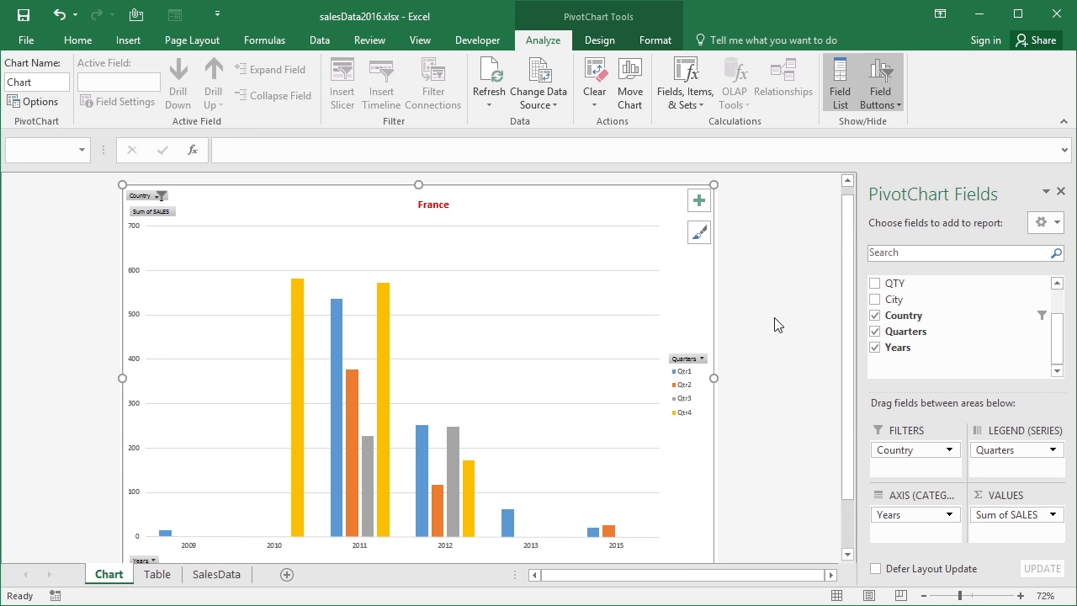
click(775, 329)
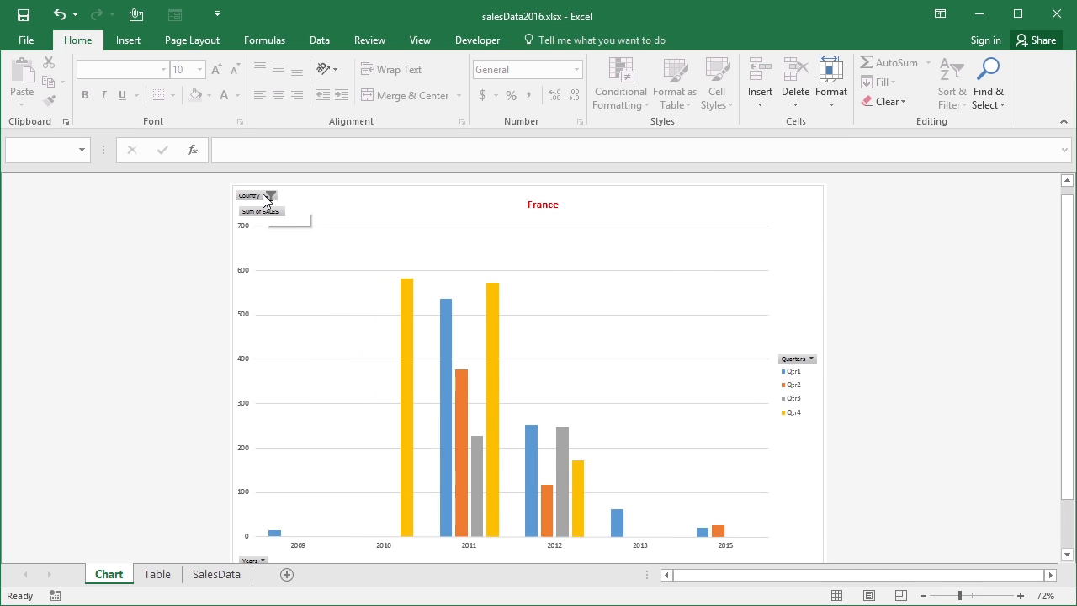
- Inspect the filter options of the chart's Quarters, Years and Country field buttons without changing any selection
click(812, 360)
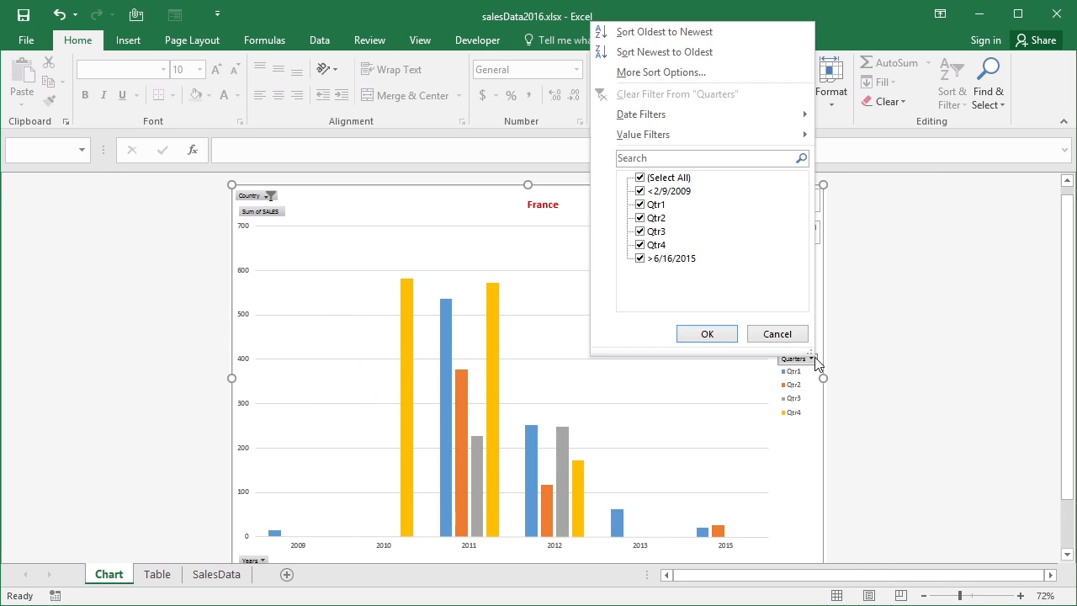
click(777, 334)
click(152, 562)
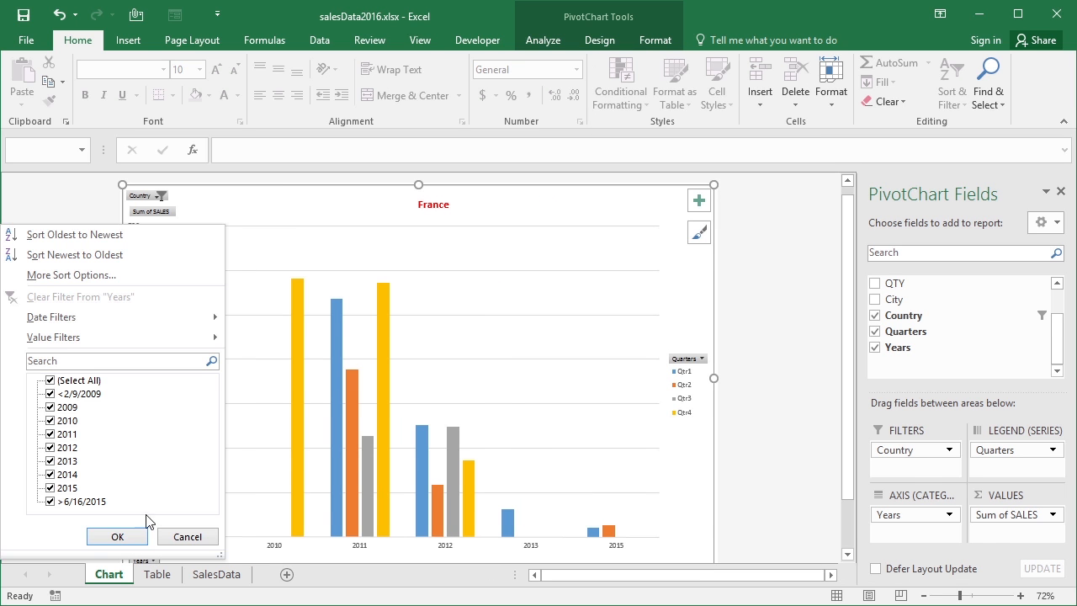
click(174, 536)
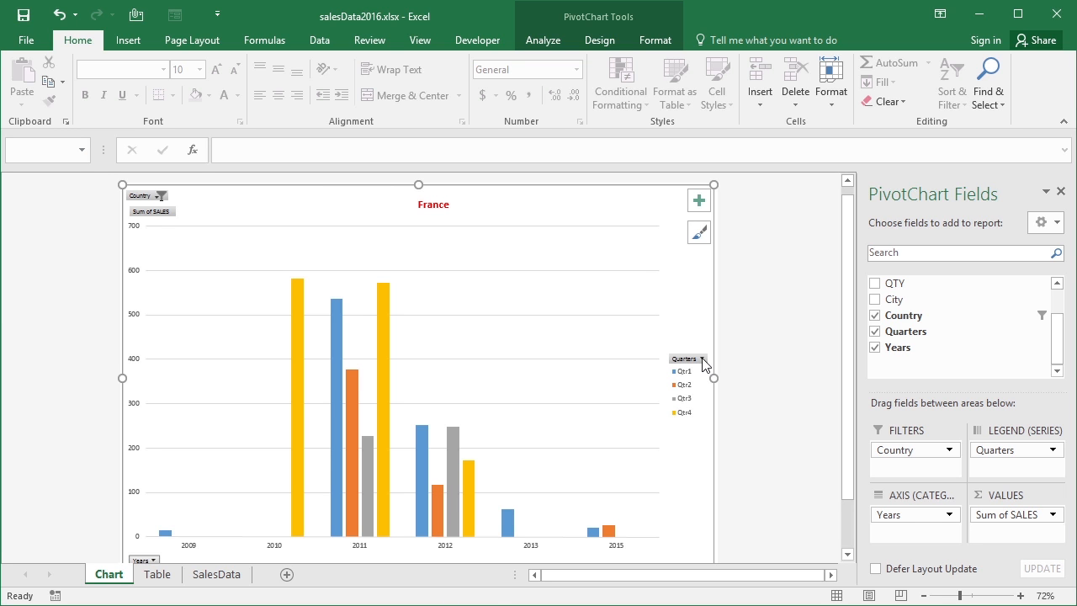
click(156, 197)
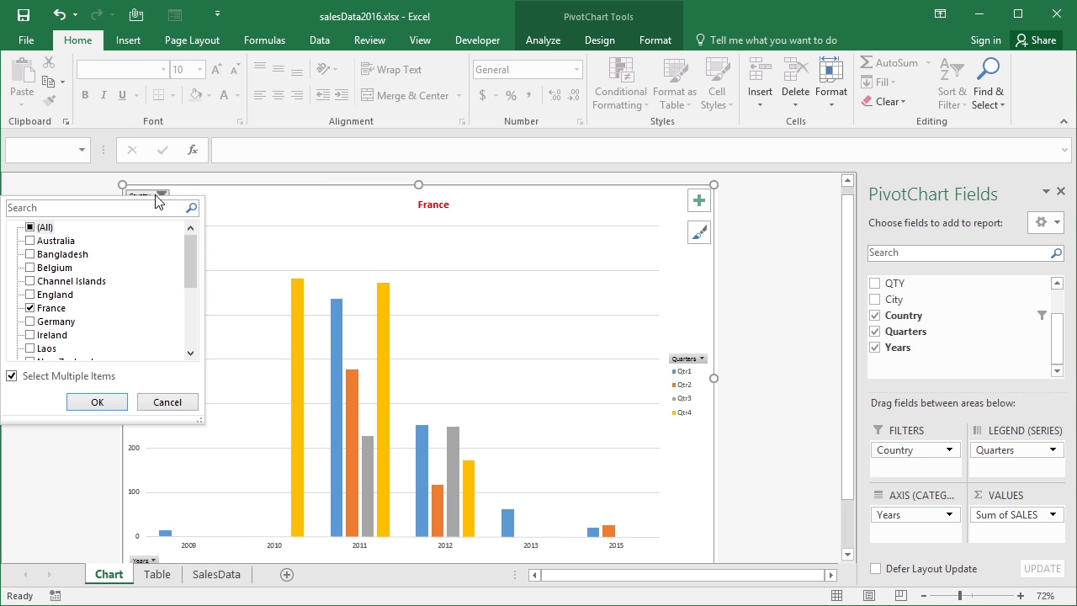
click(444, 213)
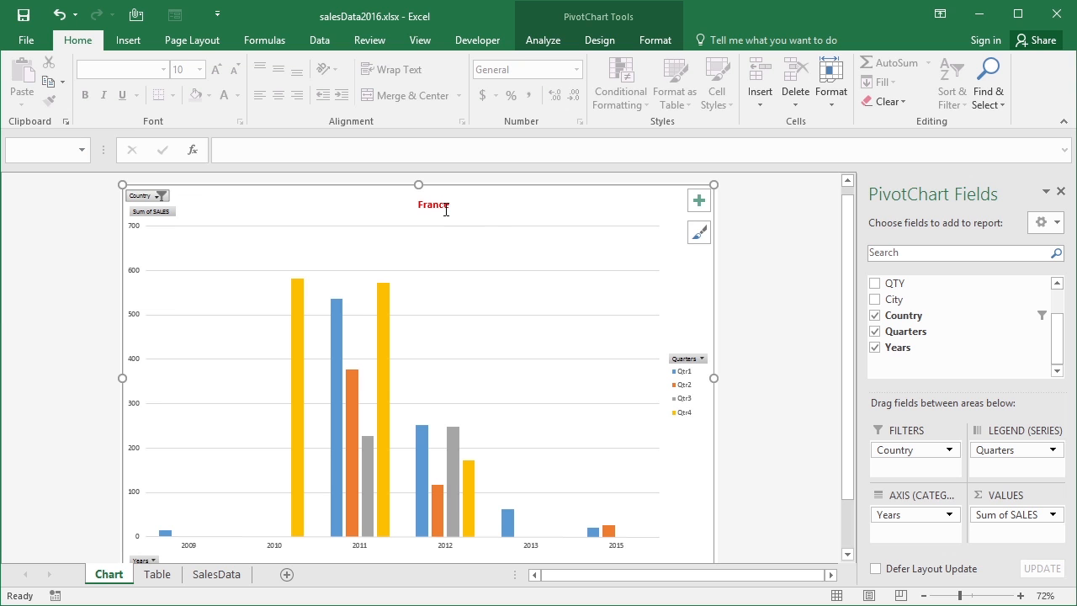